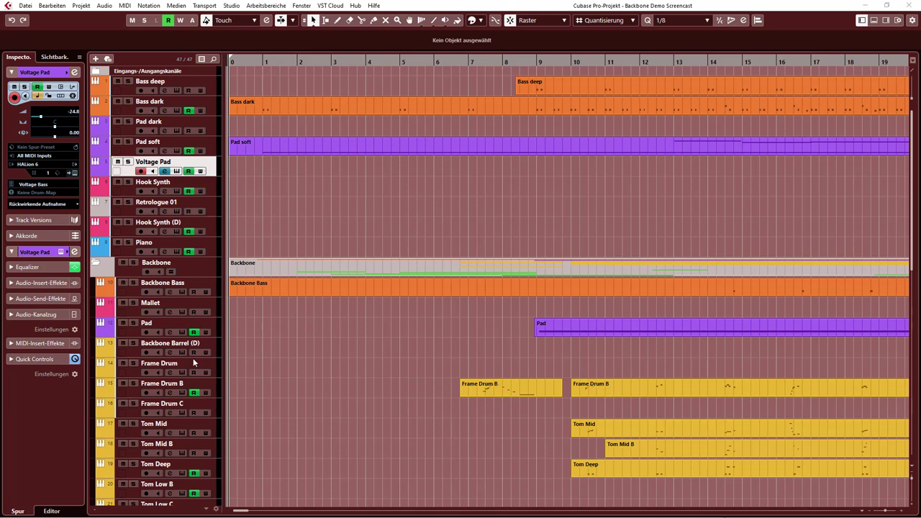
- Play the arrangement from the beginning through its final events and stop playback
{"action": "scroll", "coordinate": [194, 382], "scroll_direction": "down", "scroll_amount": 10}
{"action": "scroll", "coordinate": [197, 364], "scroll_direction": "up", "scroll_amount": 10}
{"action": "key", "text": "space"}
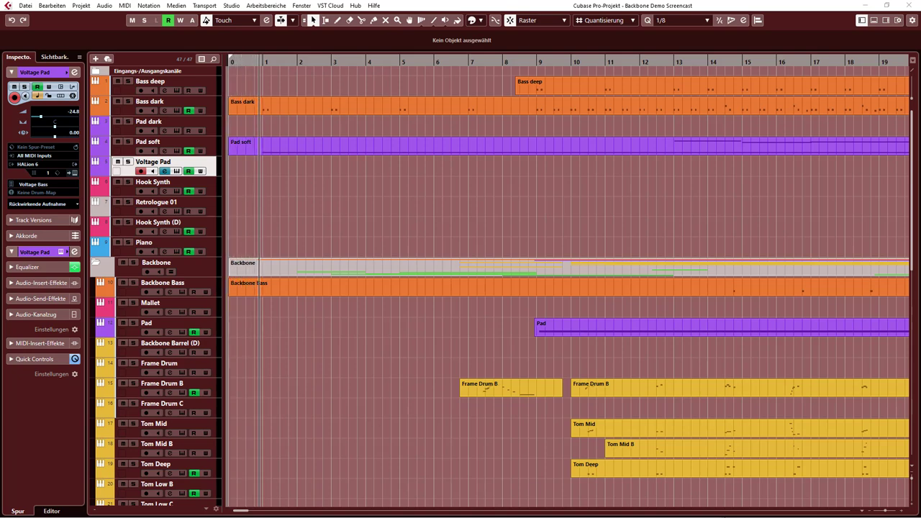
{"action": "key", "text": "g"}
{"action": "key", "text": "g"}
{"action": "key", "text": "g"}
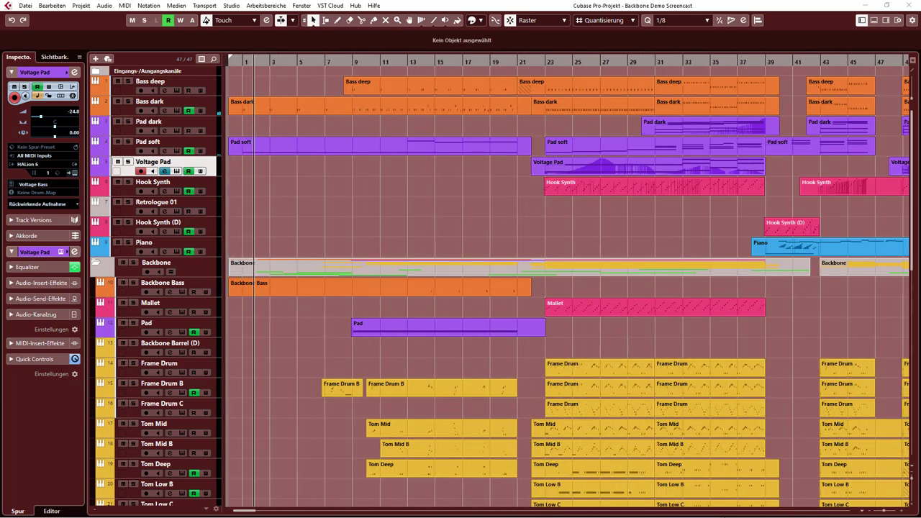
{"action": "key", "text": "g"}
{"action": "key", "text": "g"}
{"action": "key", "text": "g"}
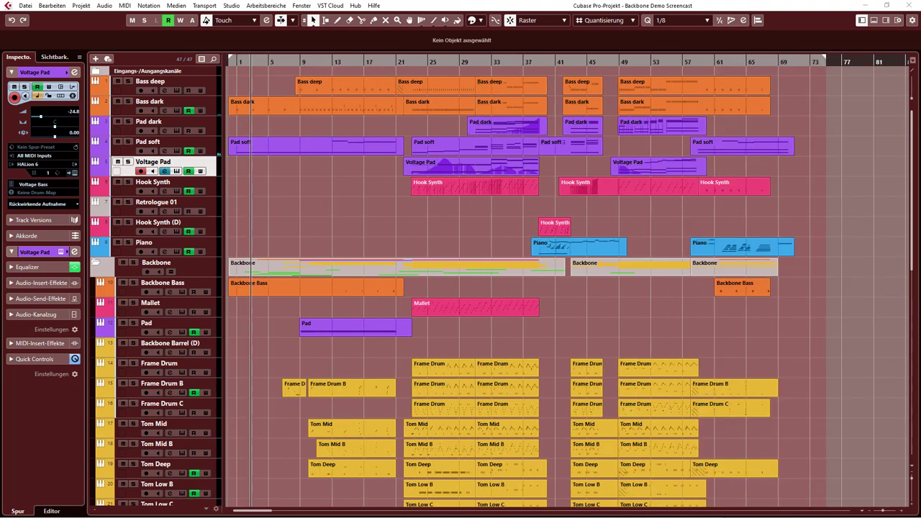
{"action": "key", "text": "h"}
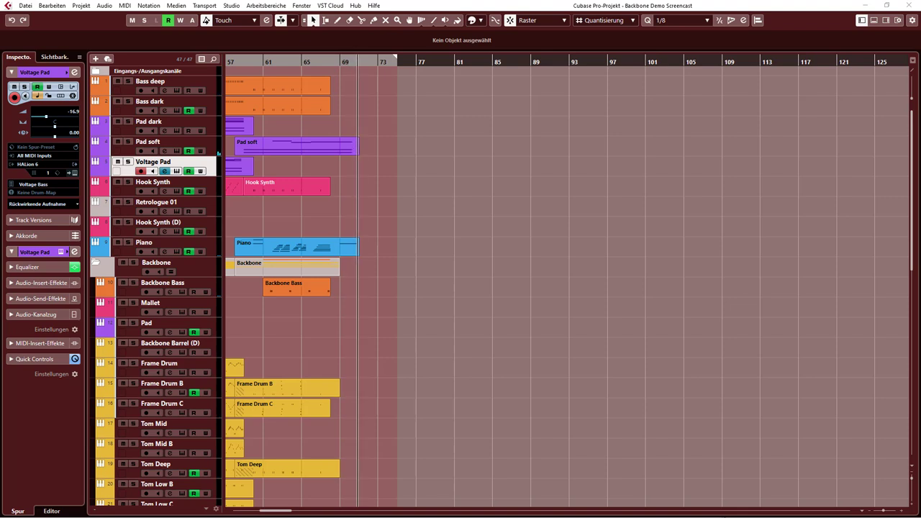
{"action": "key", "text": "space"}
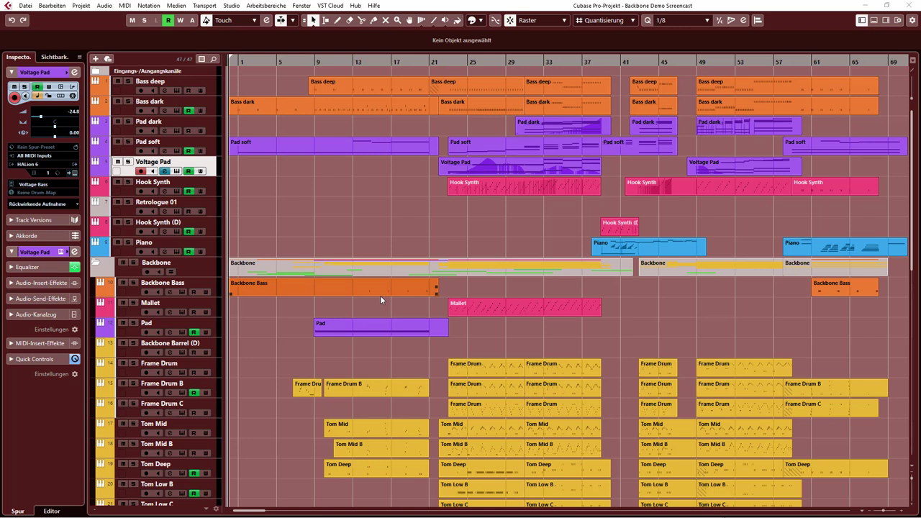
{"action": "left_click", "coordinate": [271, 268]}
{"action": "left_click", "coordinate": [238, 288]}
{"action": "left_click", "coordinate": [237, 287], "text": "ctrl"}
{"action": "left_click", "coordinate": [233, 283]}
{"action": "left_click", "coordinate": [232, 283], "text": "ctrl"}
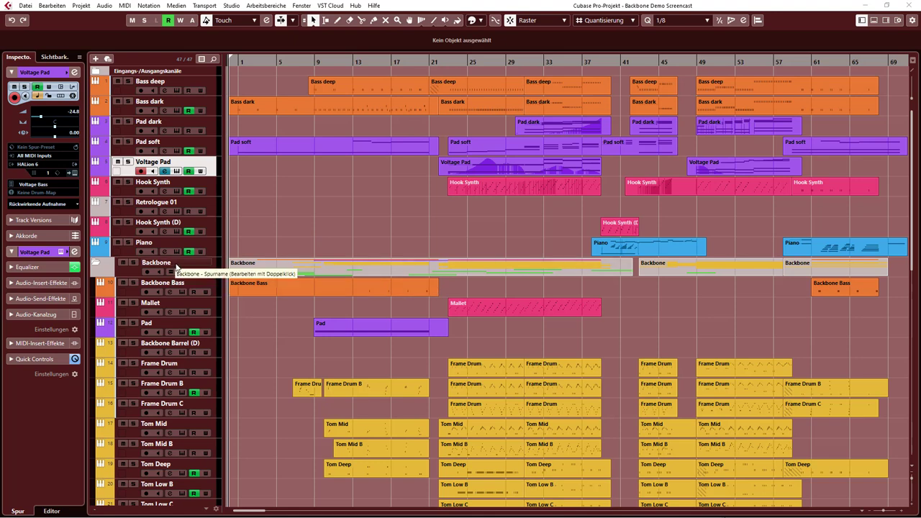
- Mute the Room Drums effect channel
{"action": "scroll", "coordinate": [200, 253], "scroll_direction": "down", "scroll_amount": 4}
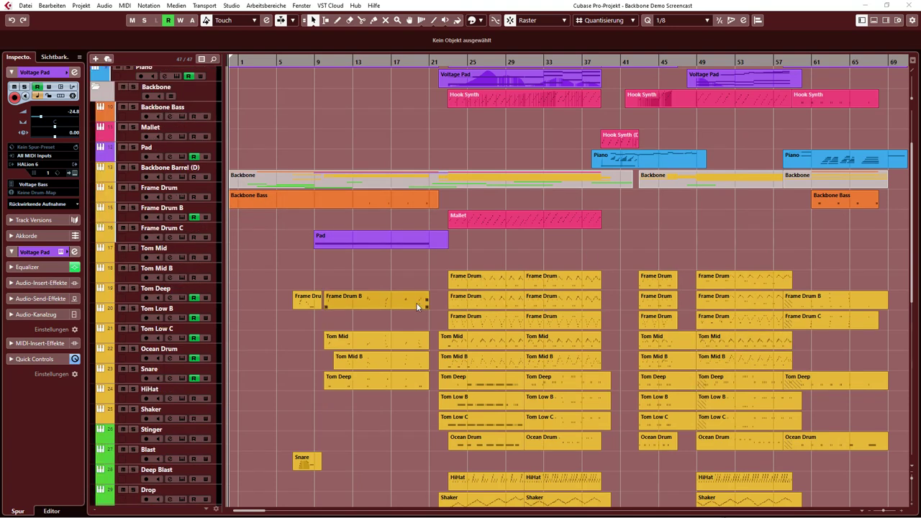
{"action": "scroll", "coordinate": [352, 360], "scroll_direction": "down", "scroll_amount": 4}
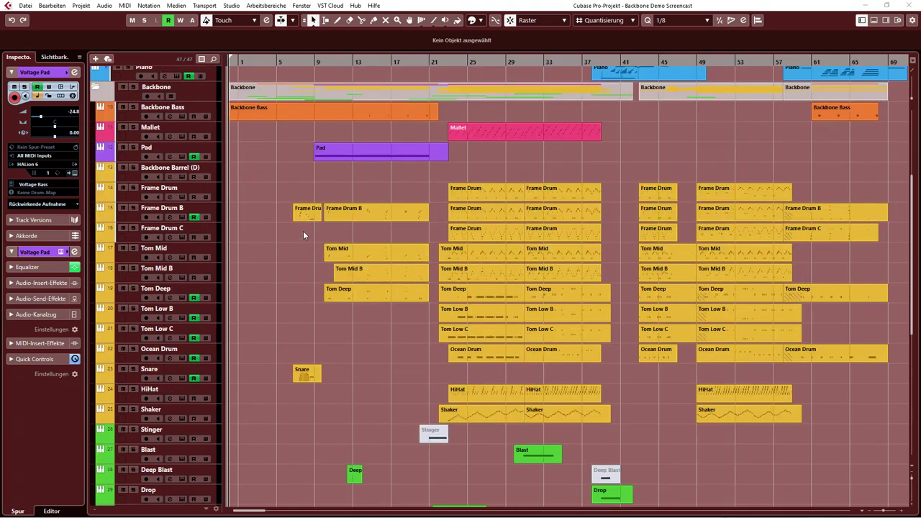
{"action": "scroll", "coordinate": [284, 320], "scroll_direction": "down", "scroll_amount": 15}
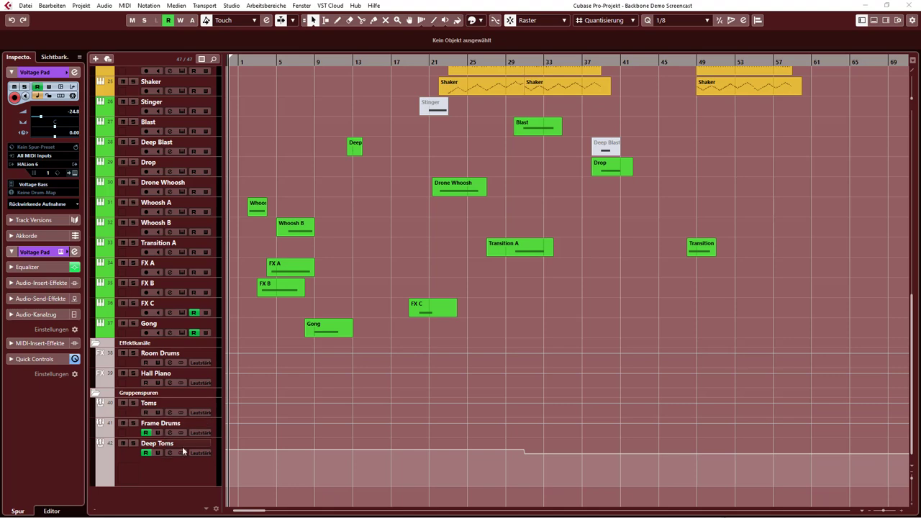
{"action": "scroll", "coordinate": [341, 288], "scroll_direction": "up", "scroll_amount": 8}
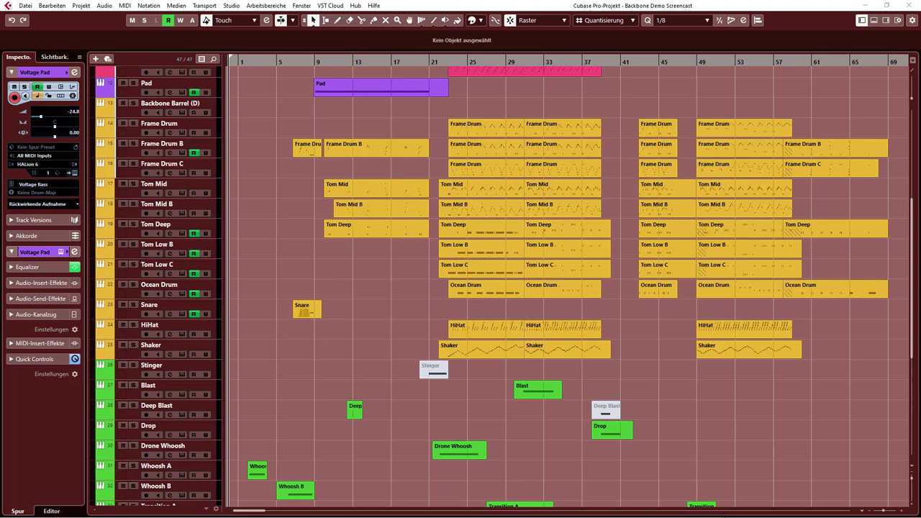
{"action": "scroll", "coordinate": [266, 323], "scroll_direction": "down", "scroll_amount": 5}
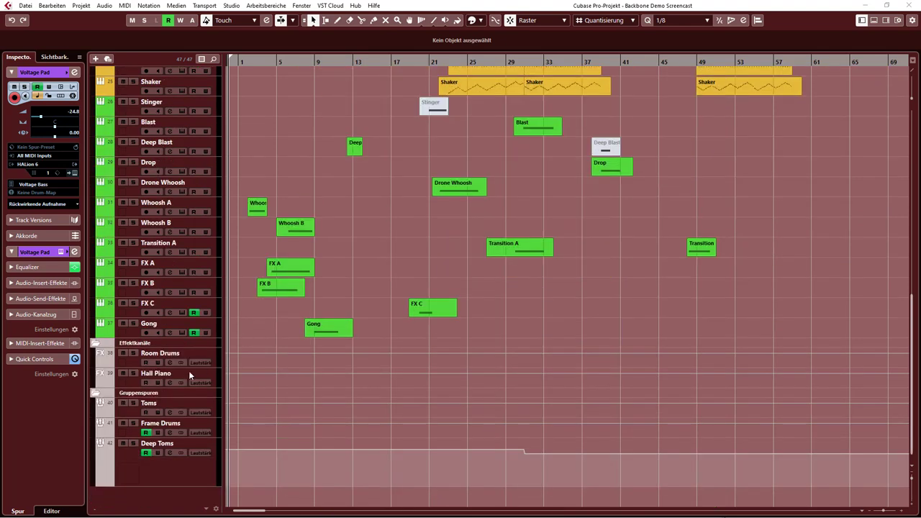
{"action": "left_click", "coordinate": [122, 352]}
{"action": "scroll", "coordinate": [422, 387], "scroll_direction": "up", "scroll_amount": 4}
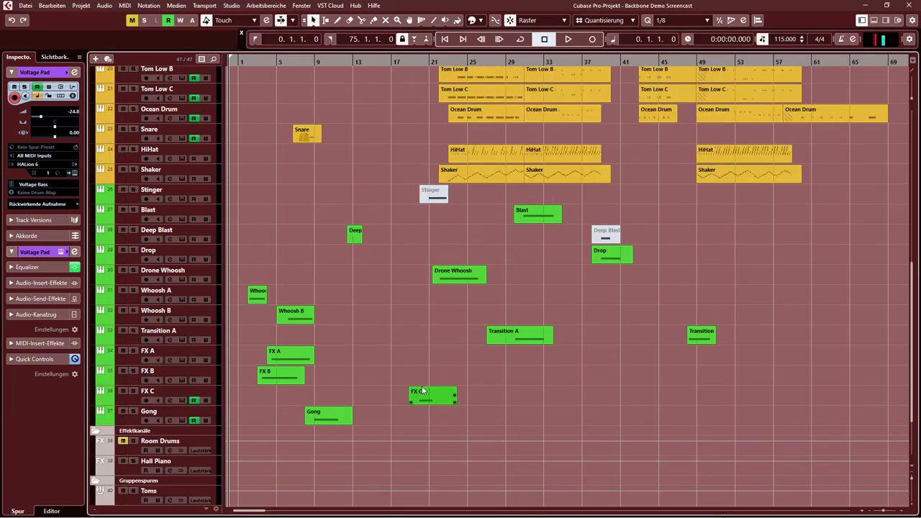
{"action": "scroll", "coordinate": [414, 388], "scroll_direction": "up", "scroll_amount": 4}
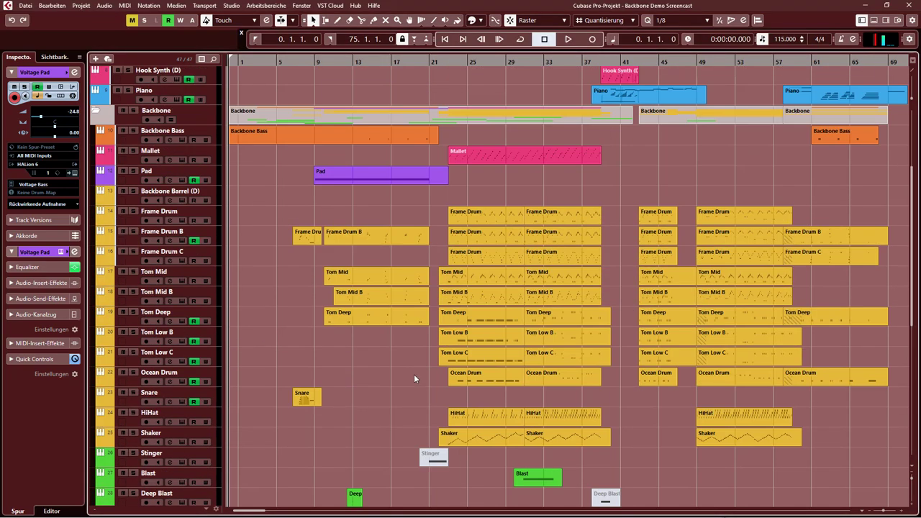
- Select the Frame Drum, Frame Drum B and Frame Drum C tracks one after another to audition their sounds
{"action": "left_click", "coordinate": [197, 209]}
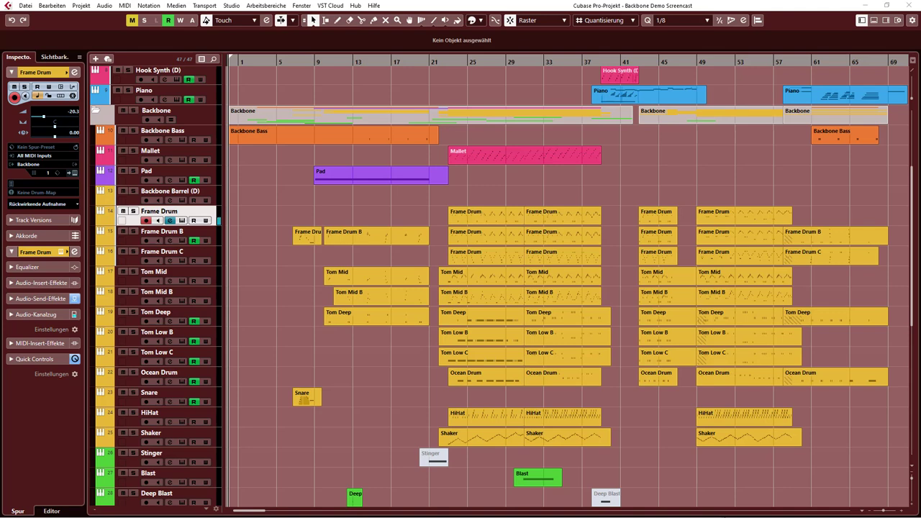
{"action": "scroll", "coordinate": [504, 288], "scroll_direction": "up", "scroll_amount": 1}
{"action": "left_click", "coordinate": [165, 280]}
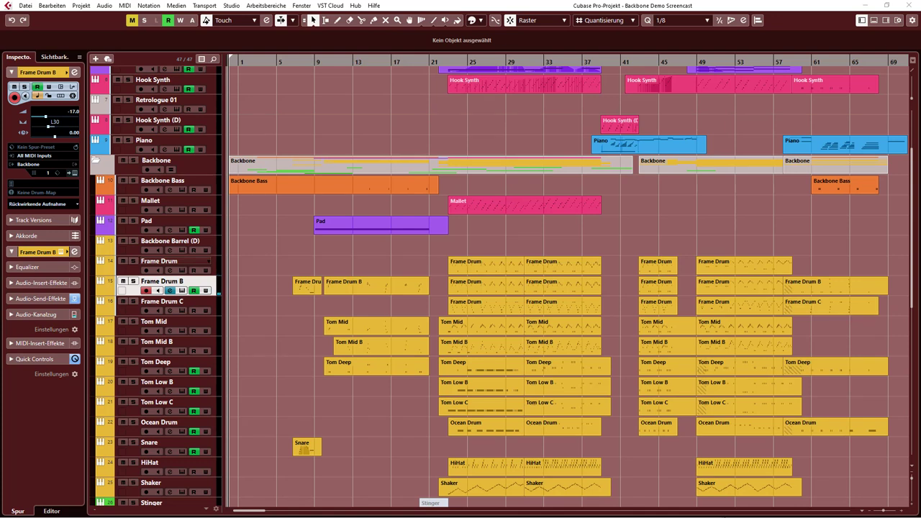
{"action": "scroll", "coordinate": [165, 281], "scroll_direction": "down", "scroll_amount": 1}
{"action": "left_click", "coordinate": [165, 280]}
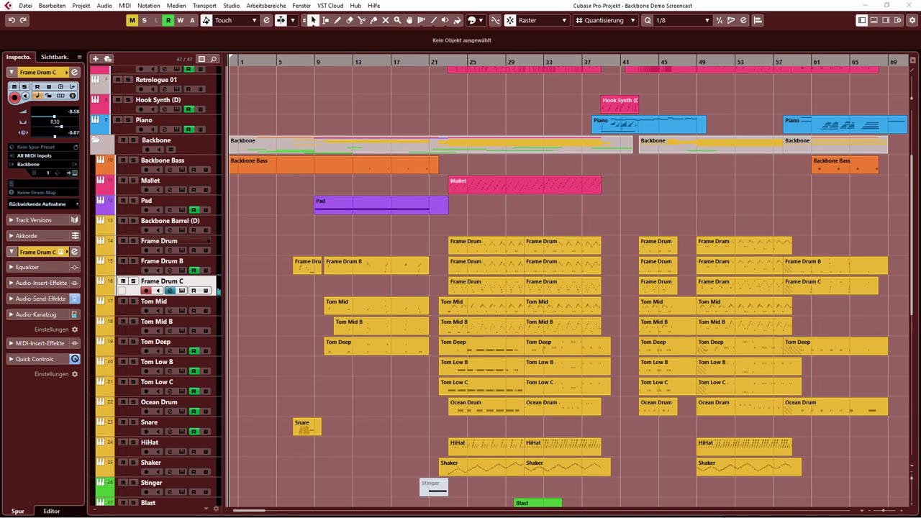
- Select each tom track in turn, from Tom Mid through Tom Low C, to audition its sound
{"action": "scroll", "coordinate": [166, 281], "scroll_direction": "down", "scroll_amount": 1}
{"action": "left_click", "coordinate": [166, 281]}
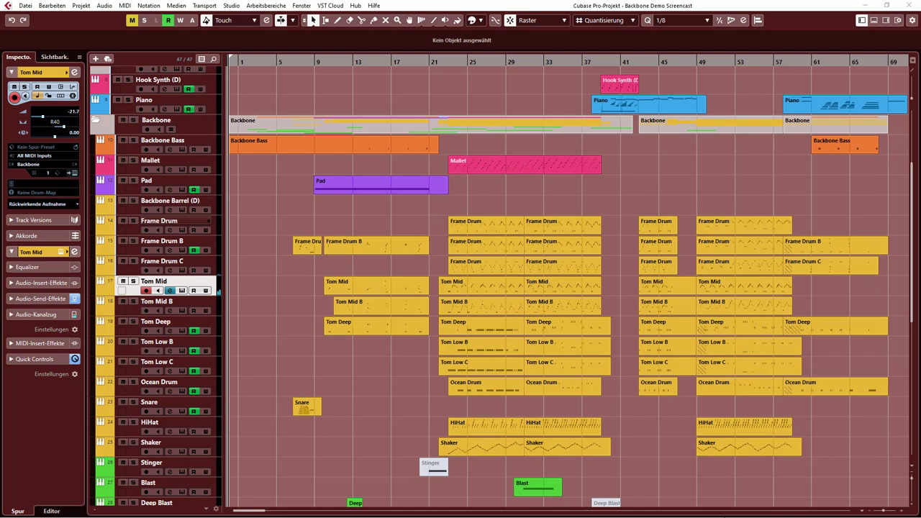
{"action": "scroll", "coordinate": [166, 281], "scroll_direction": "down", "scroll_amount": 1}
{"action": "left_click", "coordinate": [166, 281]}
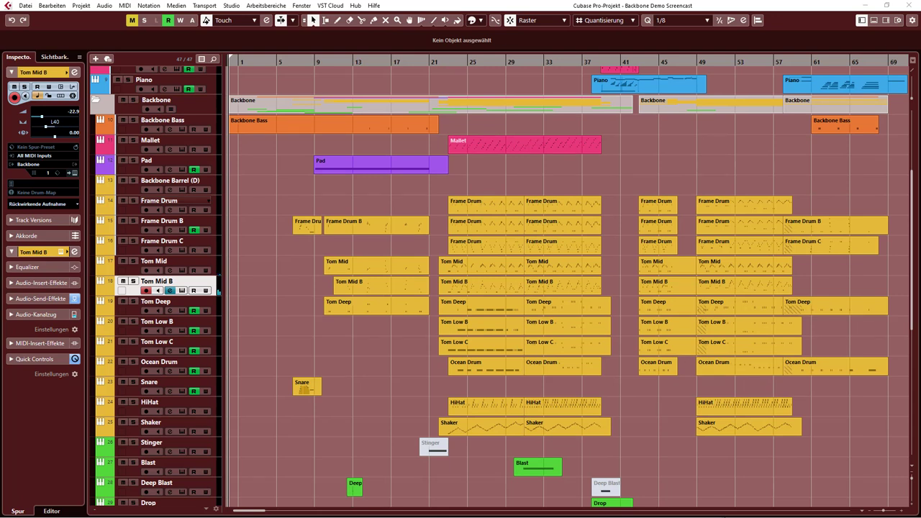
{"action": "scroll", "coordinate": [166, 281], "scroll_direction": "down", "scroll_amount": 1}
{"action": "left_click", "coordinate": [166, 280]}
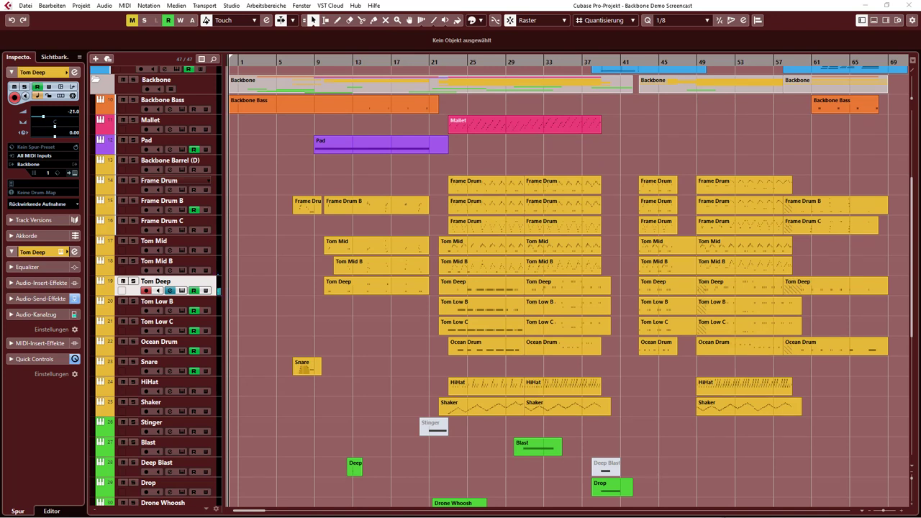
{"action": "scroll", "coordinate": [166, 281], "scroll_direction": "down", "scroll_amount": 1}
{"action": "left_click", "coordinate": [165, 280]}
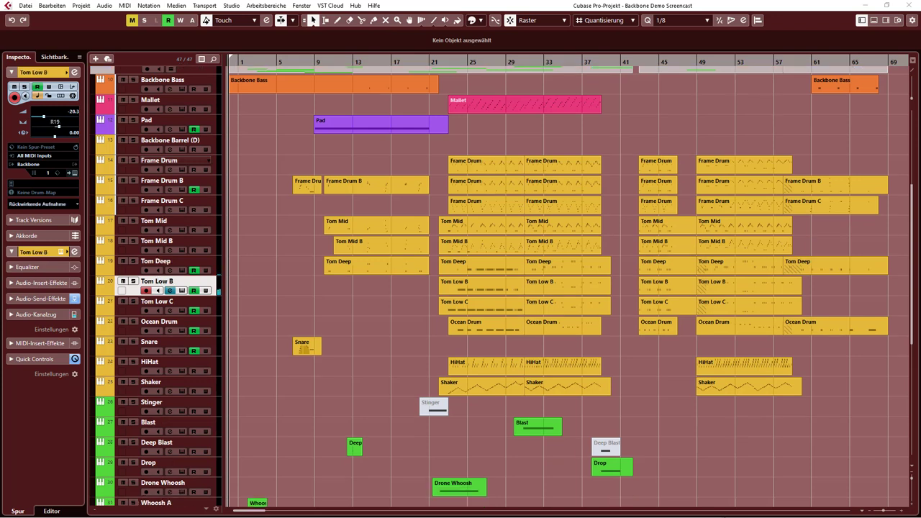
{"action": "scroll", "coordinate": [165, 281], "scroll_direction": "down", "scroll_amount": 1}
{"action": "left_click", "coordinate": [166, 280]}
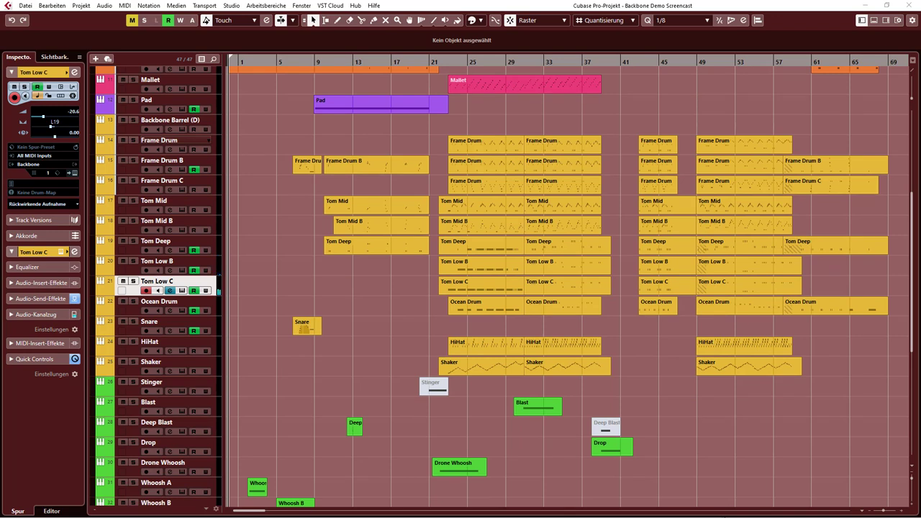
- Select the Ocean Drum, Snare, HiHat and Shaker tracks in turn to audition their sounds
{"action": "key", "text": "Down"}
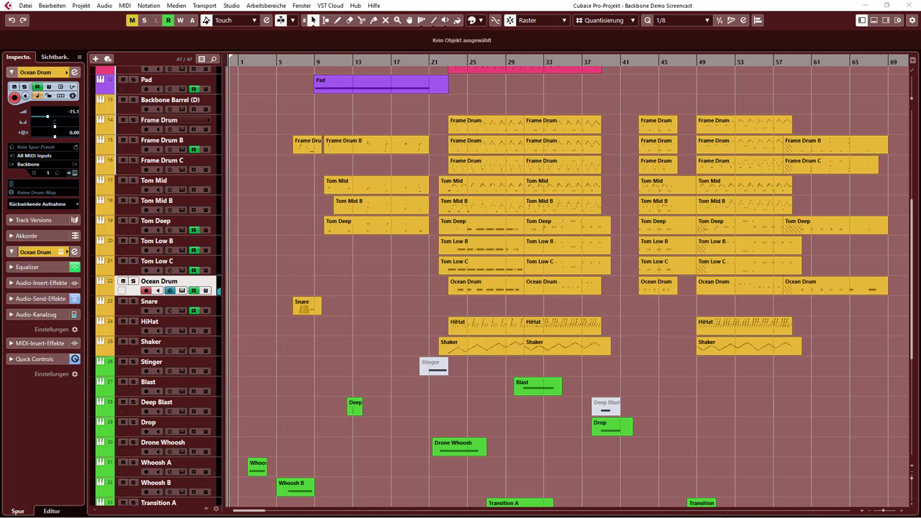
{"action": "key", "text": "Down"}
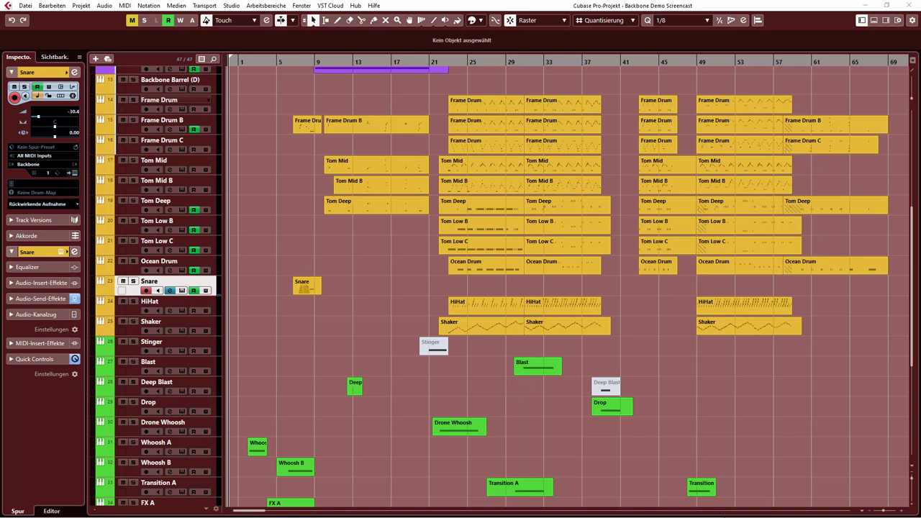
{"action": "key", "text": "Down"}
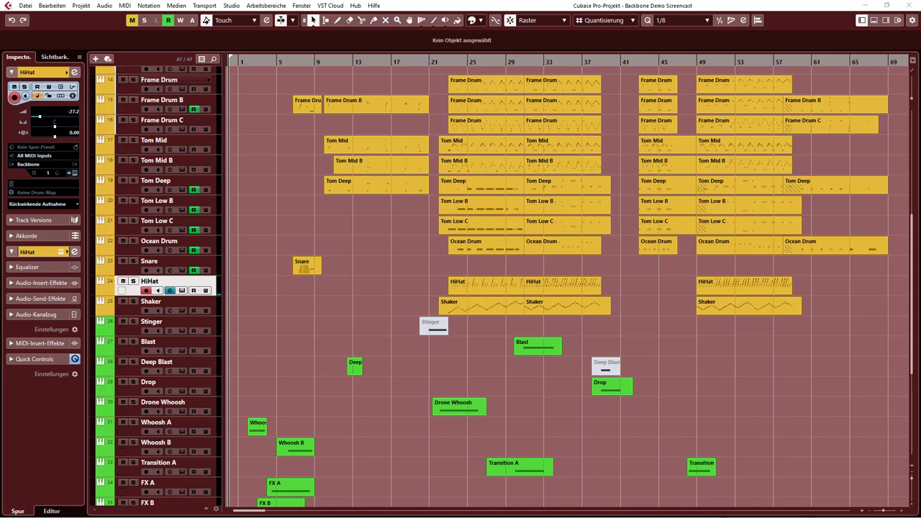
{"action": "key", "text": "Down"}
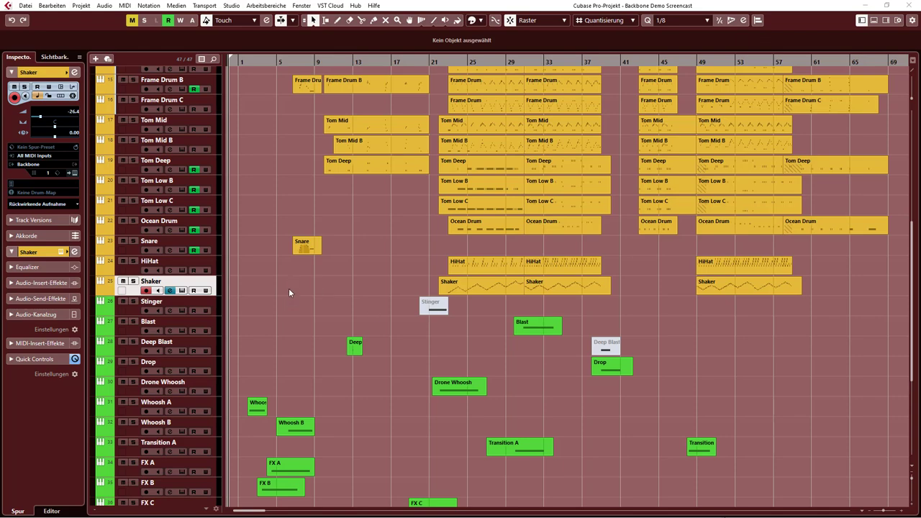
- Examine the Backbone instrument settings of Frame Drum, Frame Drum B and Frame Drum C, and close their windows
{"action": "scroll", "coordinate": [269, 286], "scroll_direction": "up", "scroll_amount": 4}
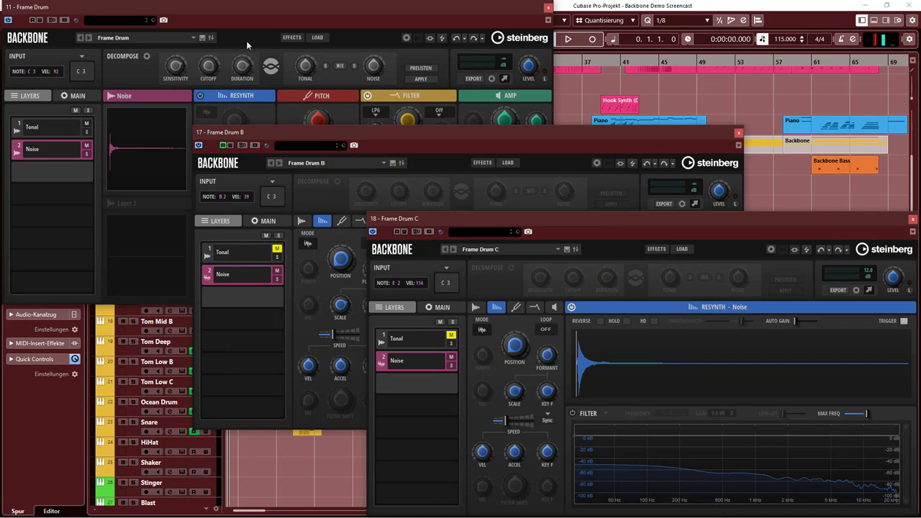
{"action": "left_click", "coordinate": [229, 12]}
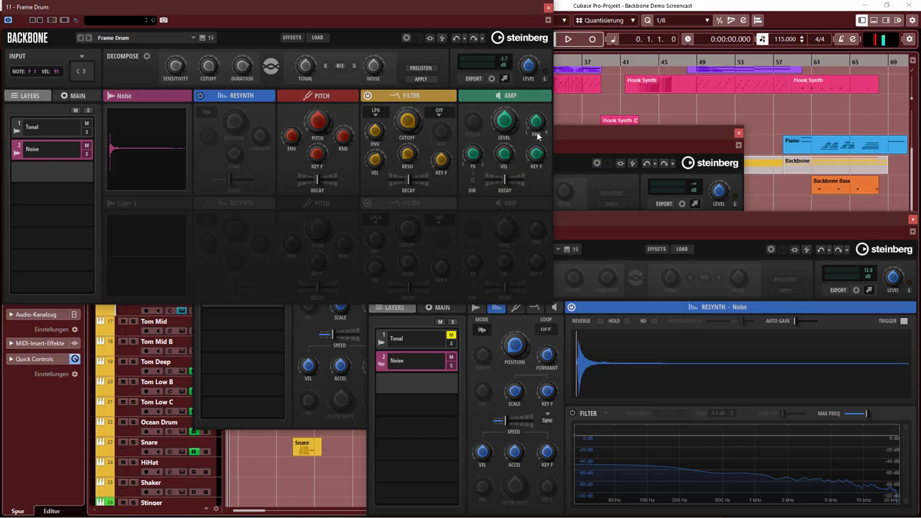
{"action": "left_click", "coordinate": [636, 136]}
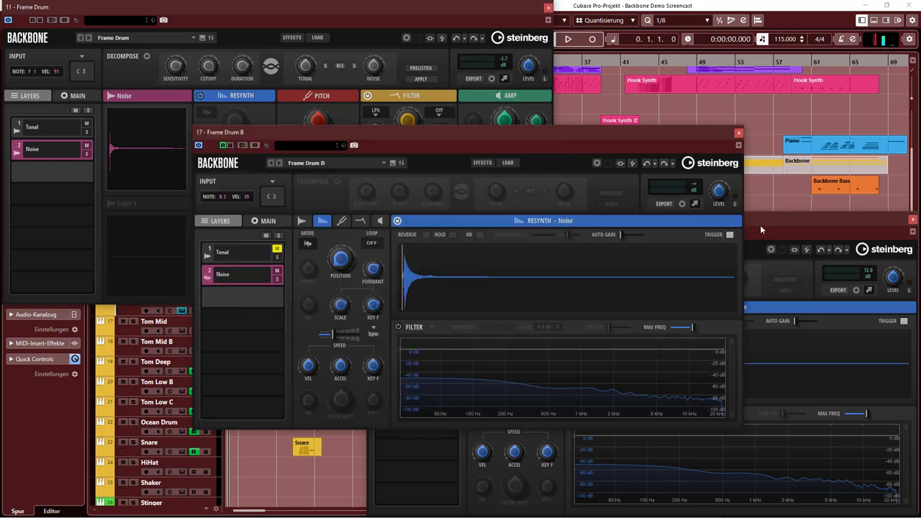
{"action": "left_click", "coordinate": [802, 218]}
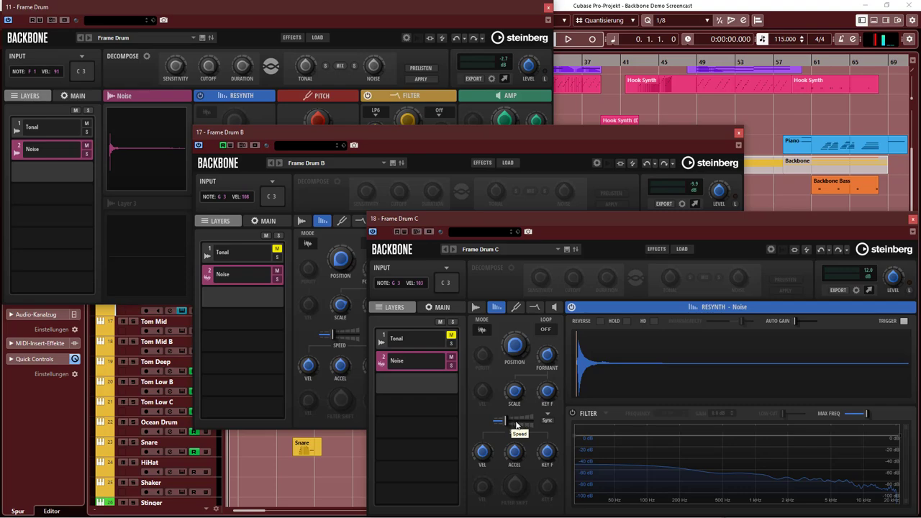
{"action": "left_click", "coordinate": [912, 219]}
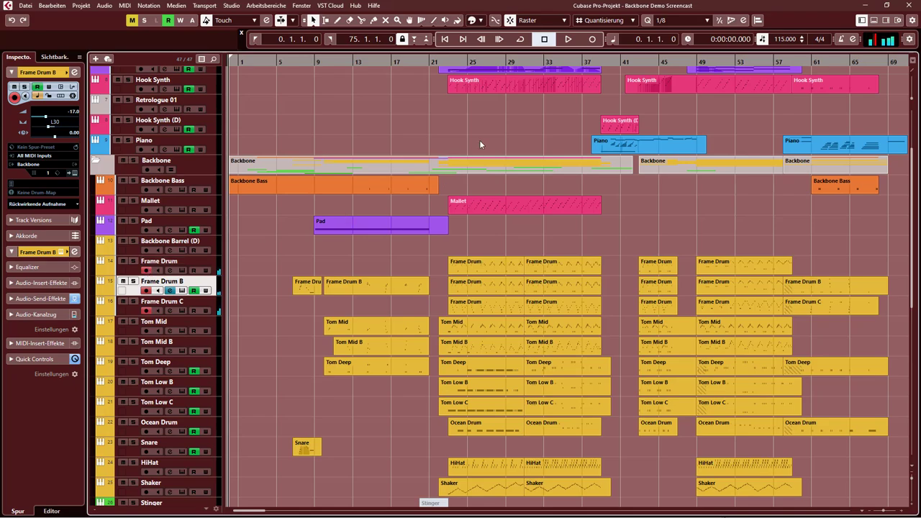
- Open the Frame Drum parts starting at bar 23 in the Key Editor, play them back, and close the editor
{"action": "left_click", "coordinate": [474, 272]}
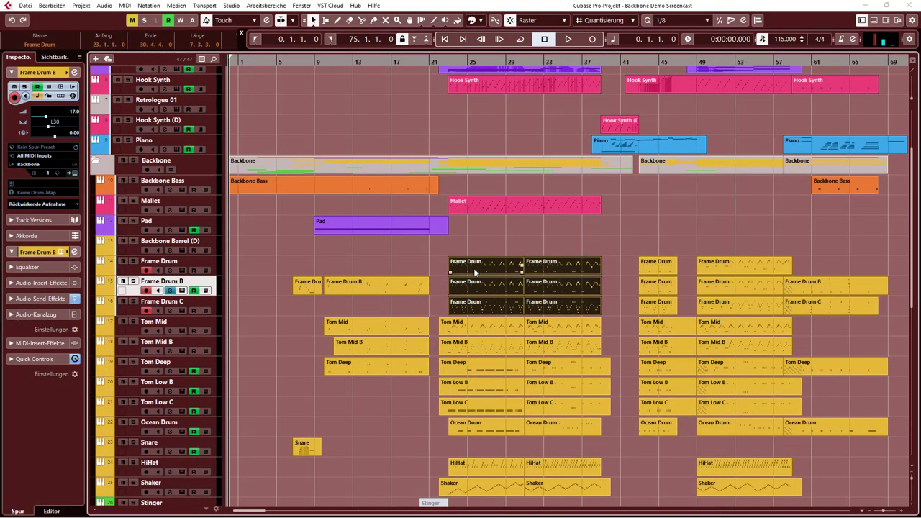
{"action": "double_click", "coordinate": [474, 272]}
{"action": "key", "text": "space"}
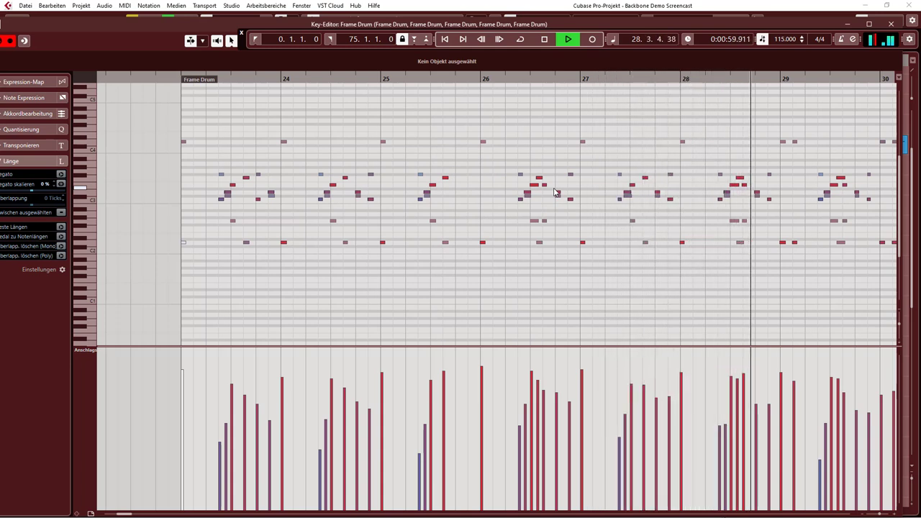
{"action": "key", "text": "space"}
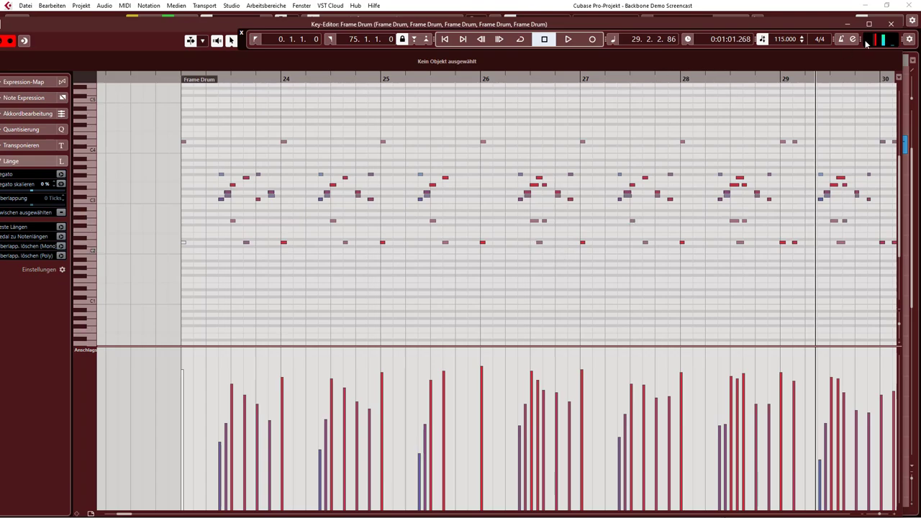
{"action": "left_click", "coordinate": [890, 24]}
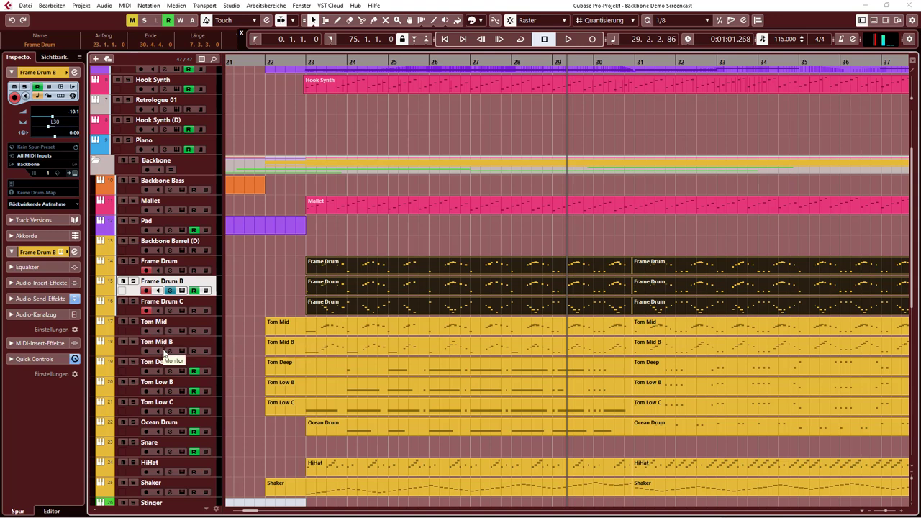
- Play back the Tom Mid and Tom Mid B parts in the Key Editor, and likewise the Tom Deep, Tom Low B and Tom Low C parts
{"action": "left_click", "coordinate": [246, 355]}
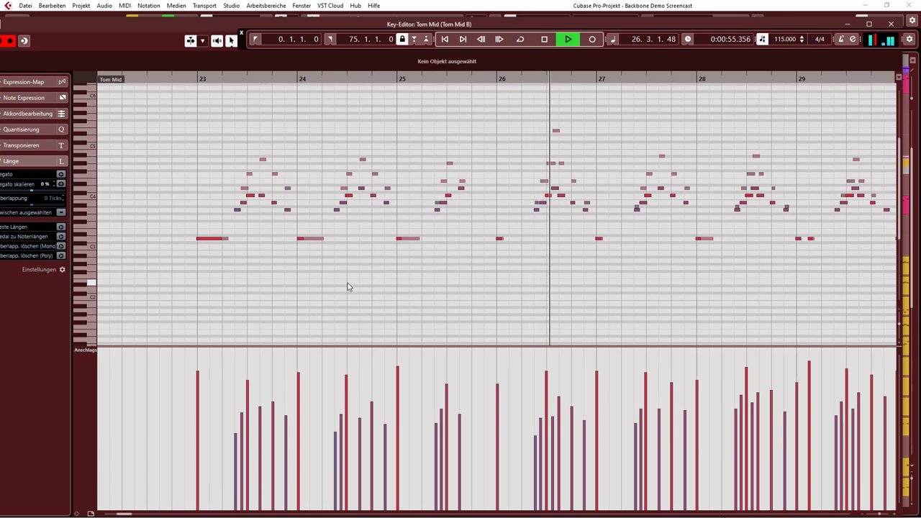
{"action": "key", "text": "space"}
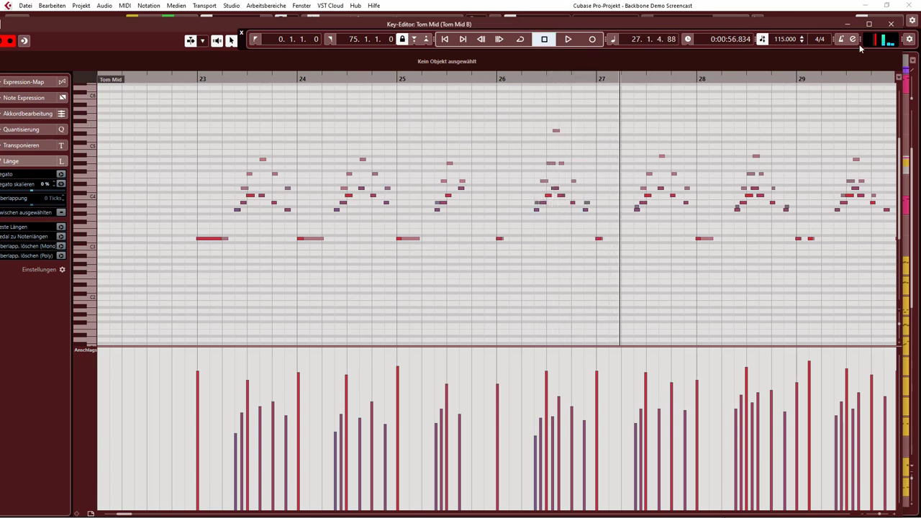
{"action": "left_click", "coordinate": [892, 24]}
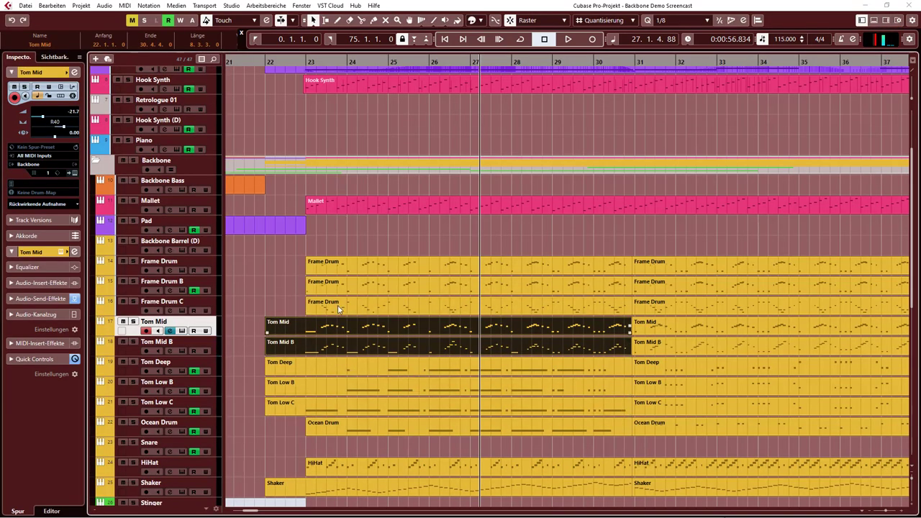
{"action": "key", "text": "KP_0"}
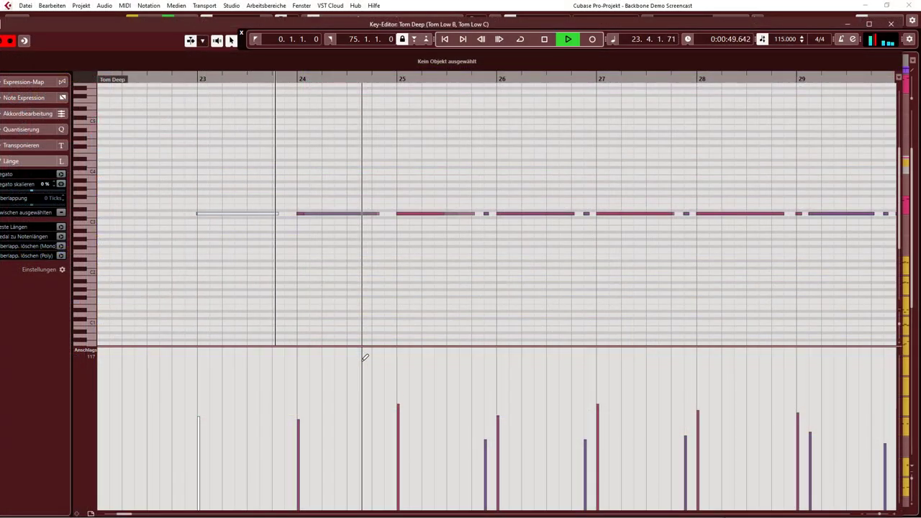
{"action": "left_click", "coordinate": [892, 26]}
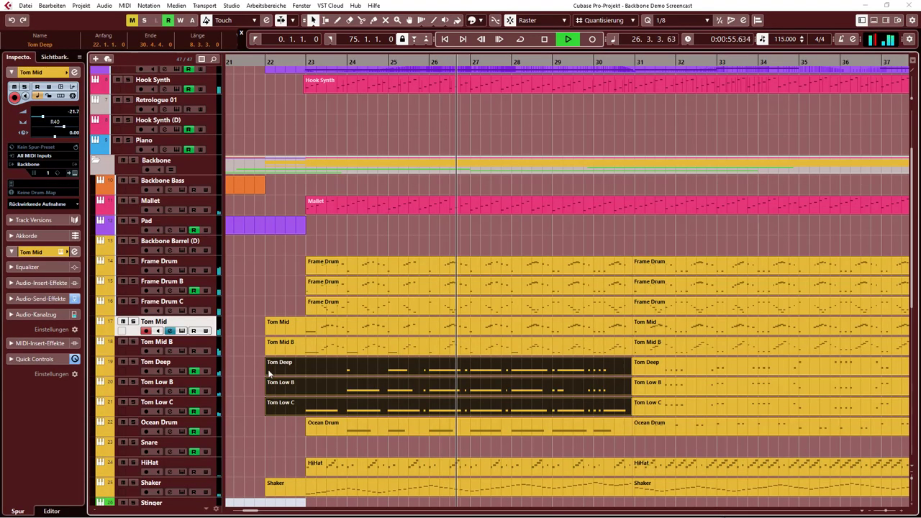
- Select all five tom parts starting at bar 22, play them back together in the Key Editor, and close the editor
{"action": "left_click_drag", "start_coordinate": [252, 319], "coordinate": [361, 410]}
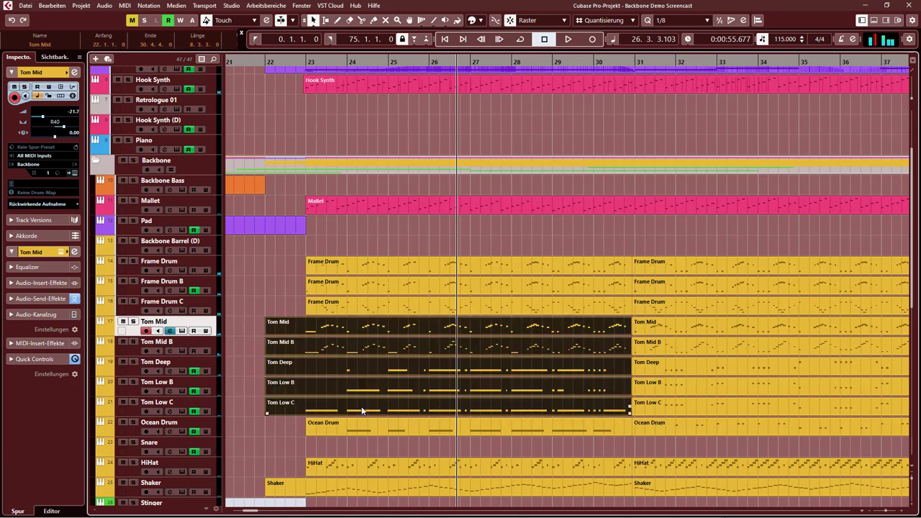
{"action": "double_click", "coordinate": [372, 324]}
{"action": "key", "text": "space"}
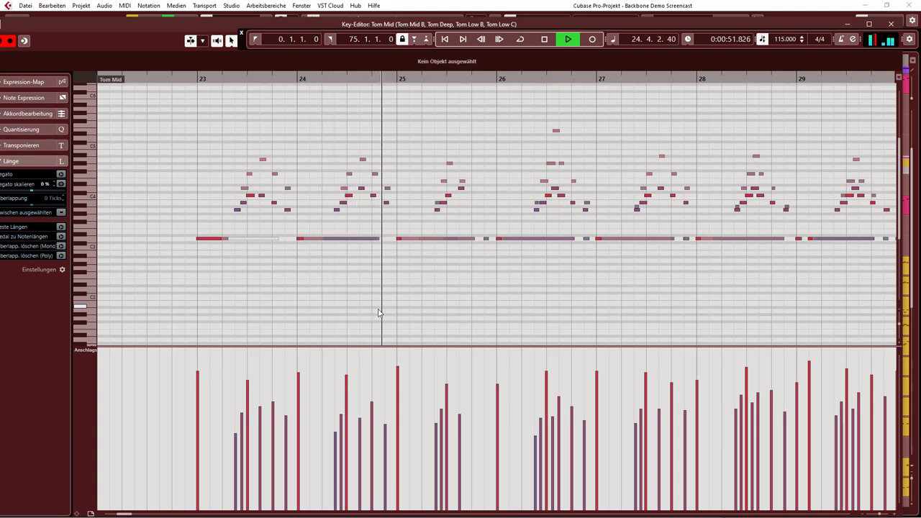
{"action": "key", "text": "space"}
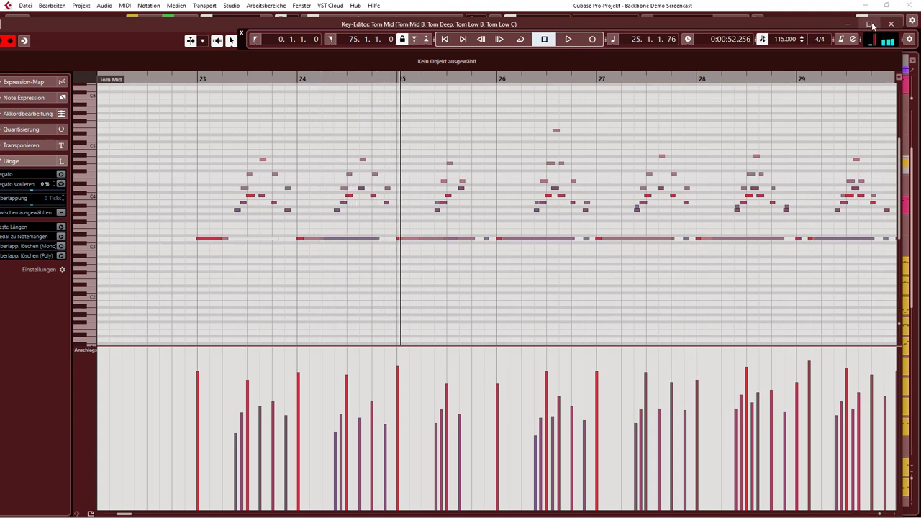
{"action": "left_click", "coordinate": [891, 24]}
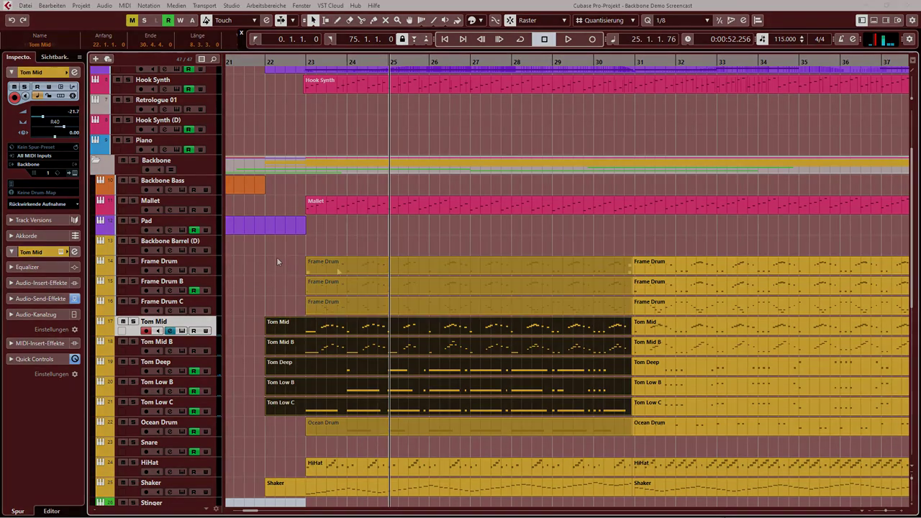
- Play back the Frame Drum, tom and Ocean Drum parts in the Key Editor, repeat with HiHat and Shaker included, and close the editor
{"action": "key", "text": "Return"}
{"action": "key", "text": "space"}
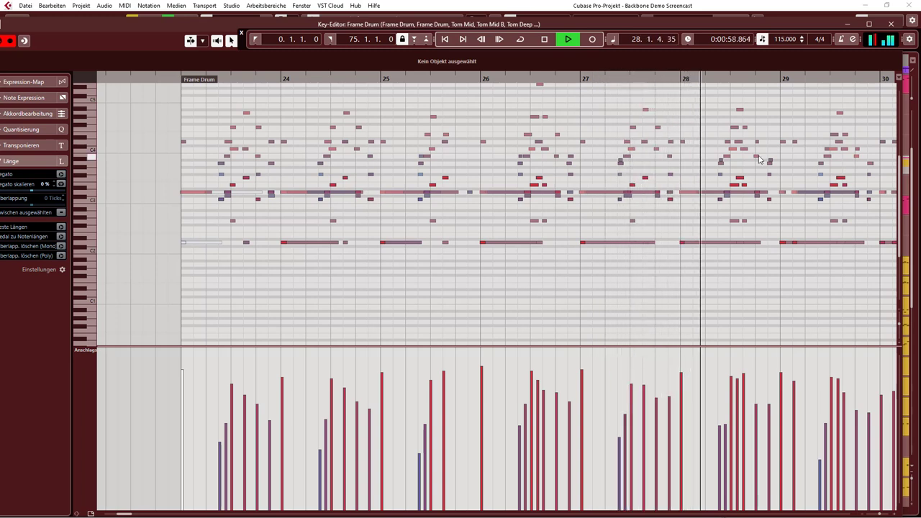
{"action": "key", "text": "space"}
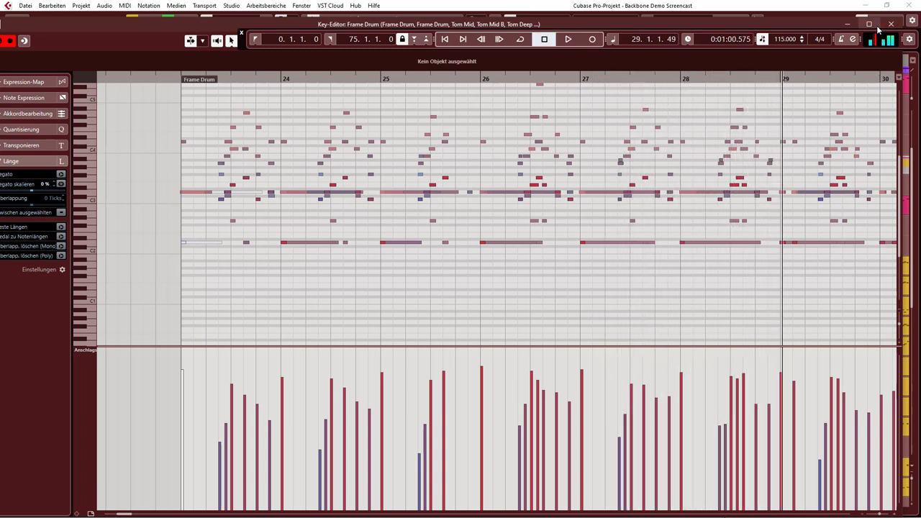
{"action": "left_click", "coordinate": [891, 24]}
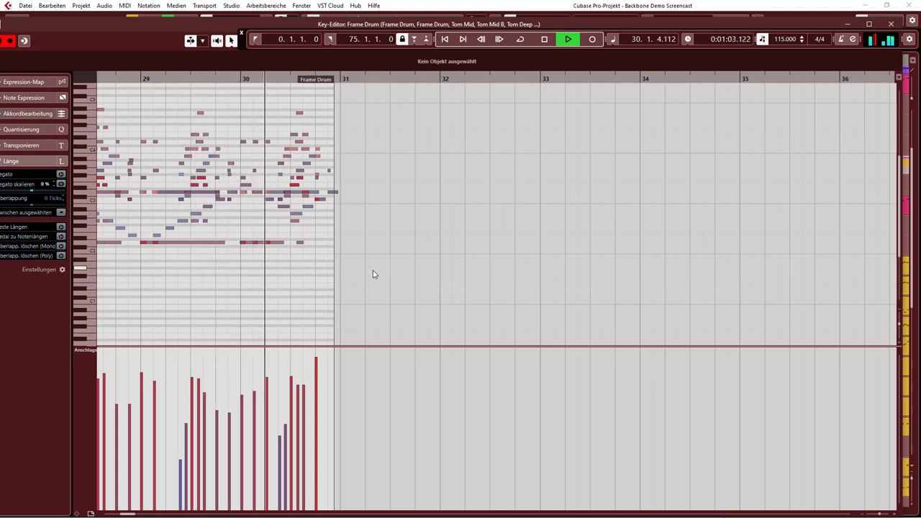
{"action": "key", "text": "space"}
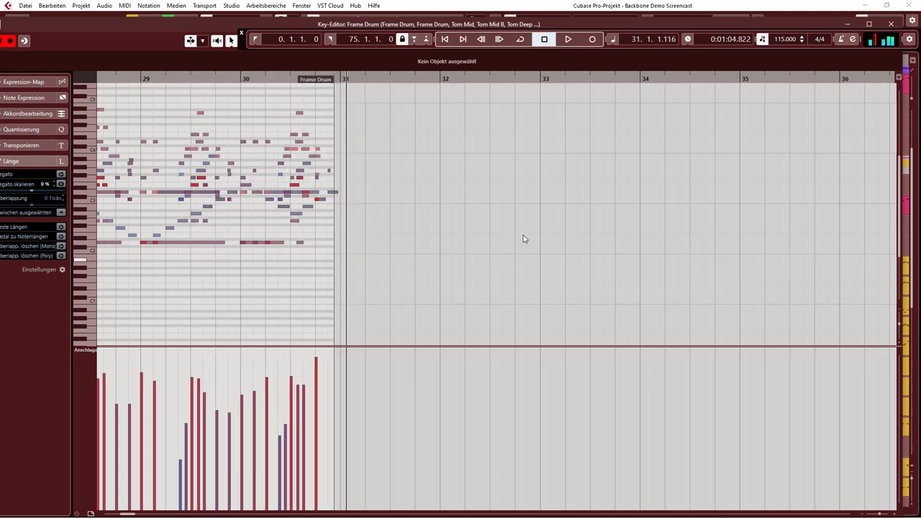
{"action": "left_click", "coordinate": [893, 27]}
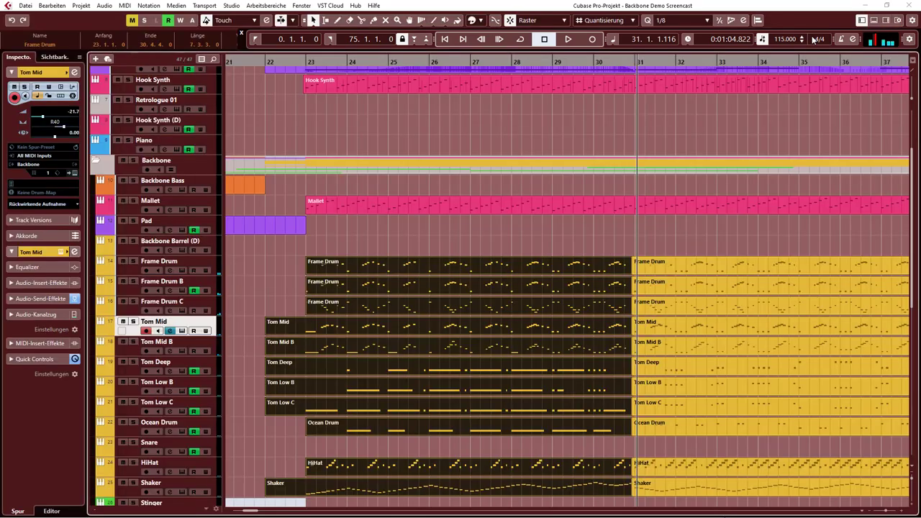
- Open the selected Frame Drum, tom, Ocean Drum, HiHat and Shaker parts together in the Key Editor and play them from just before bar 23
{"action": "key", "text": "shift+h"}
{"action": "left_click_drag", "start_coordinate": [764, 444], "coordinate": [645, 418]}
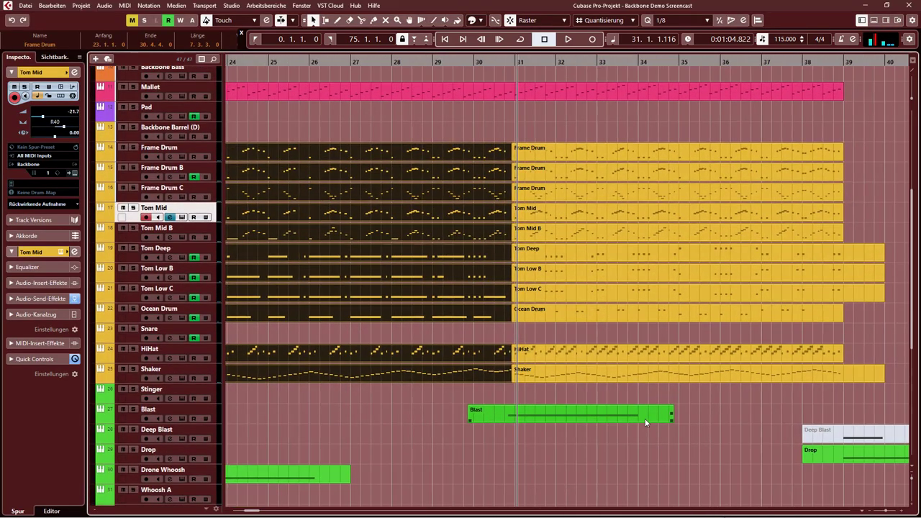
{"action": "left_click", "coordinate": [540, 372]}
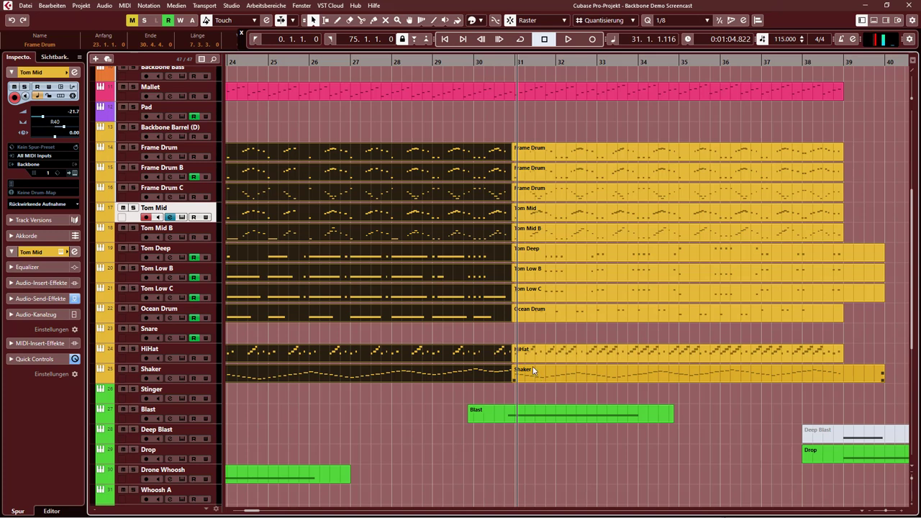
{"action": "left_click", "coordinate": [532, 367]}
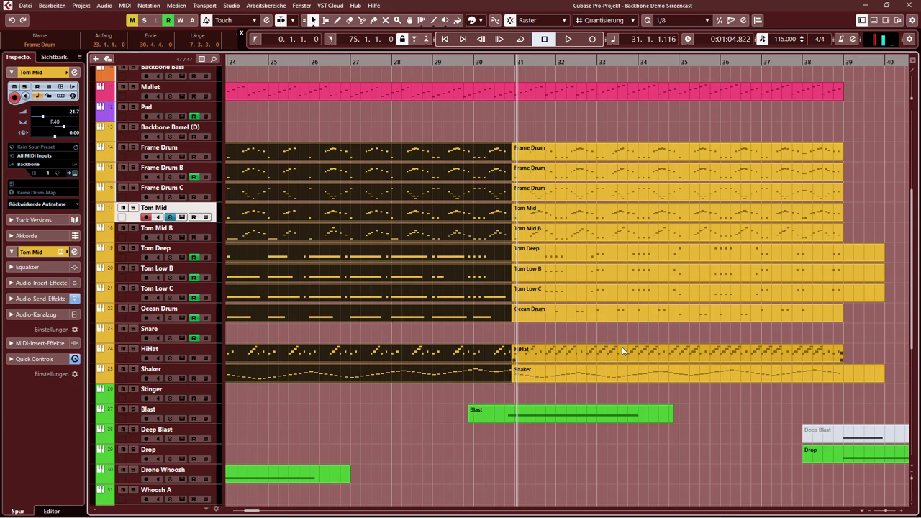
{"action": "left_click", "coordinate": [589, 389]}
{"action": "double_click", "coordinate": [585, 366]}
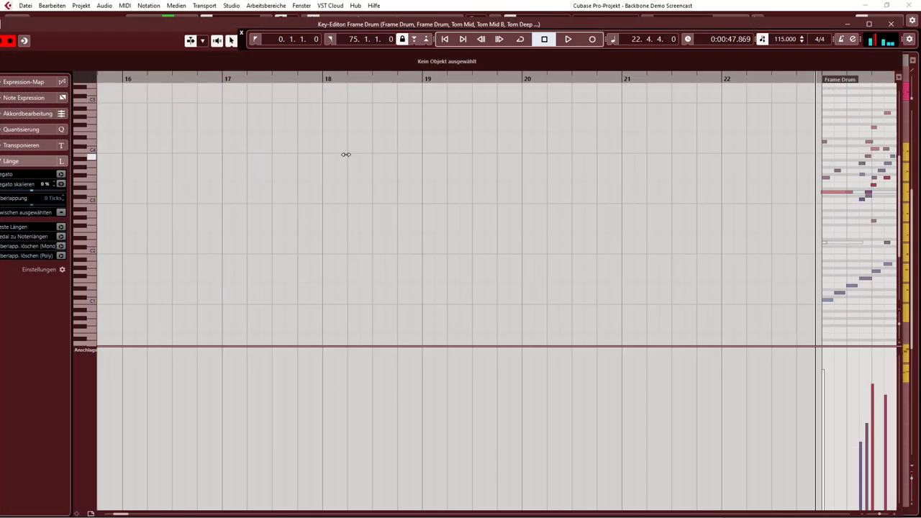
{"action": "key", "text": "space"}
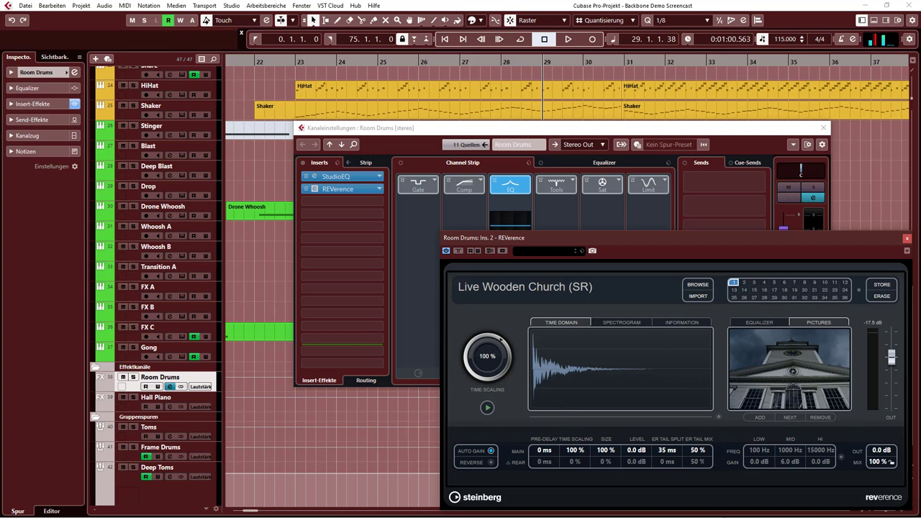
- Compare playback with the Room Drums effect channel muted and unmuted, and close the channel settings and REVerence windows
{"action": "left_click", "coordinate": [335, 442]}
{"action": "key", "text": "space"}
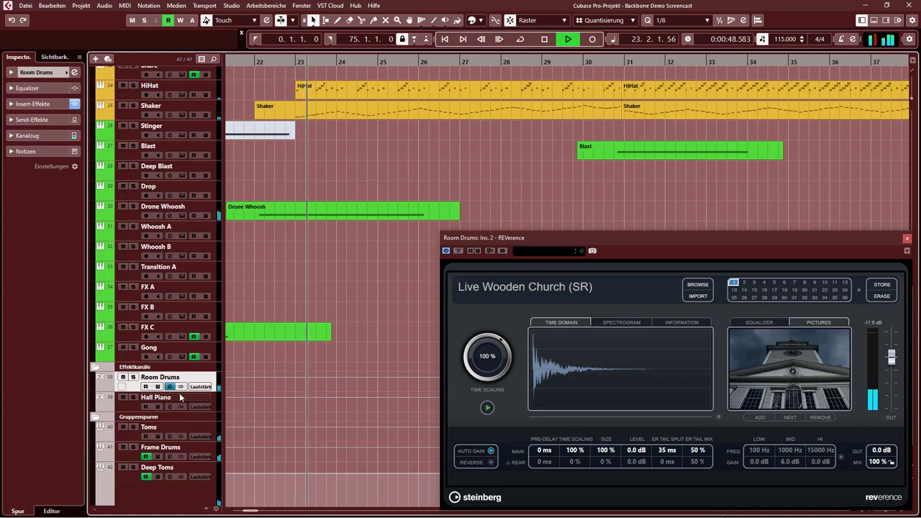
{"action": "left_click", "coordinate": [123, 377]}
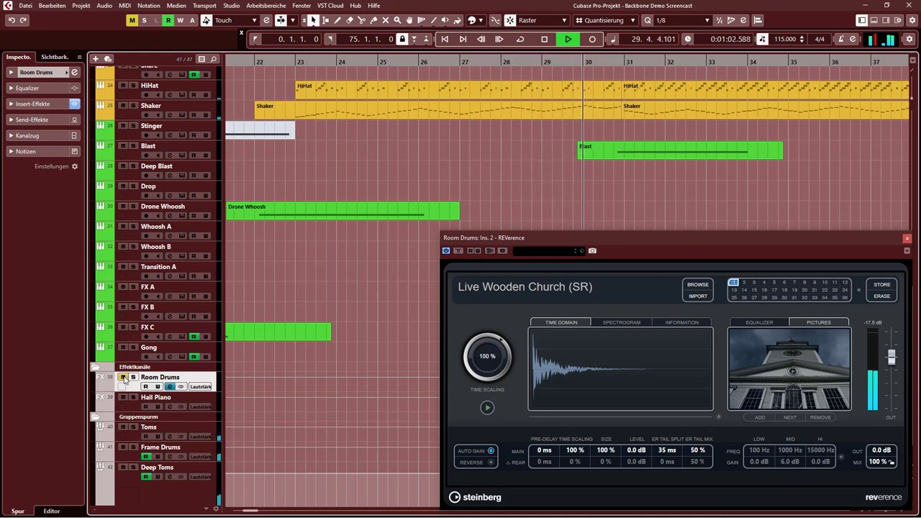
{"action": "left_click", "coordinate": [123, 377]}
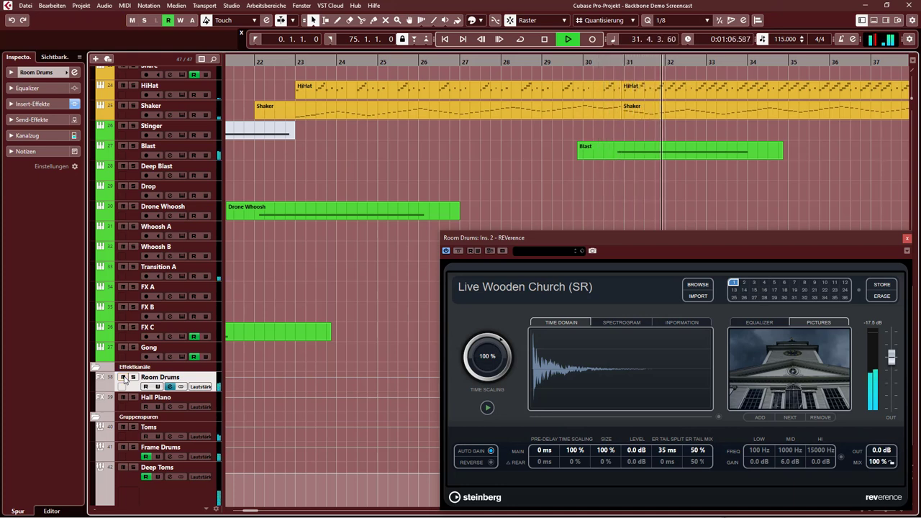
{"action": "left_click", "coordinate": [123, 377]}
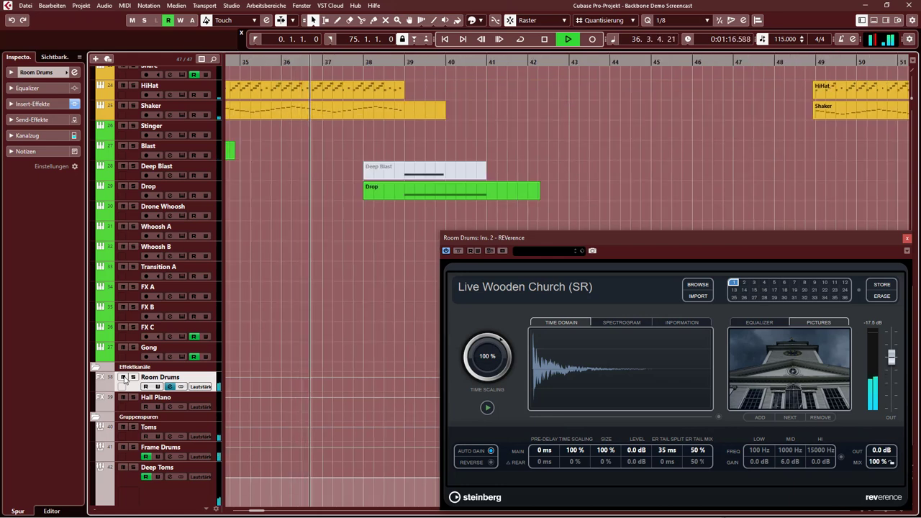
{"action": "left_click", "coordinate": [123, 377]}
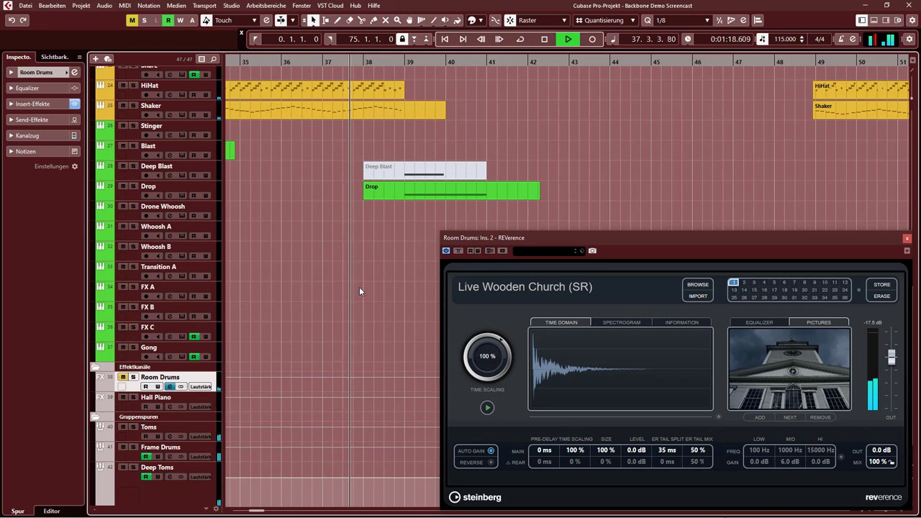
{"action": "left_click", "coordinate": [124, 378]}
{"action": "key", "text": "space"}
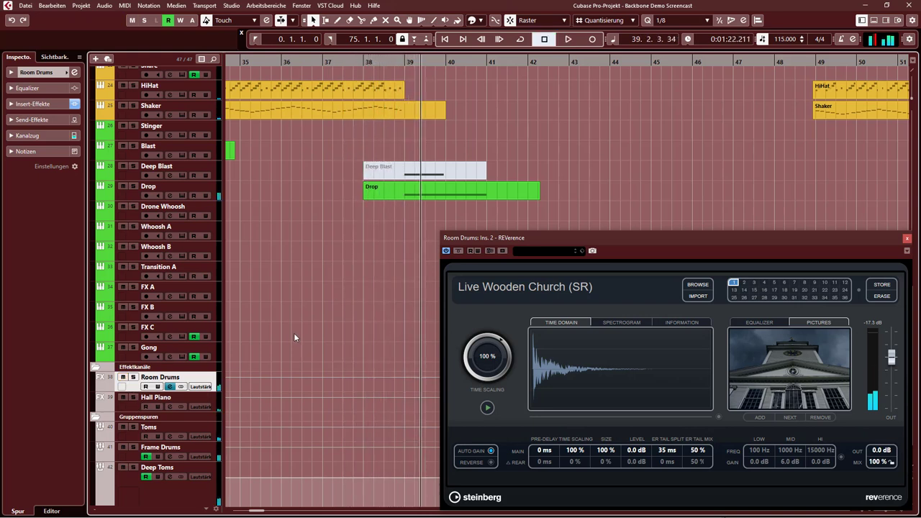
{"action": "key", "text": "KP_0"}
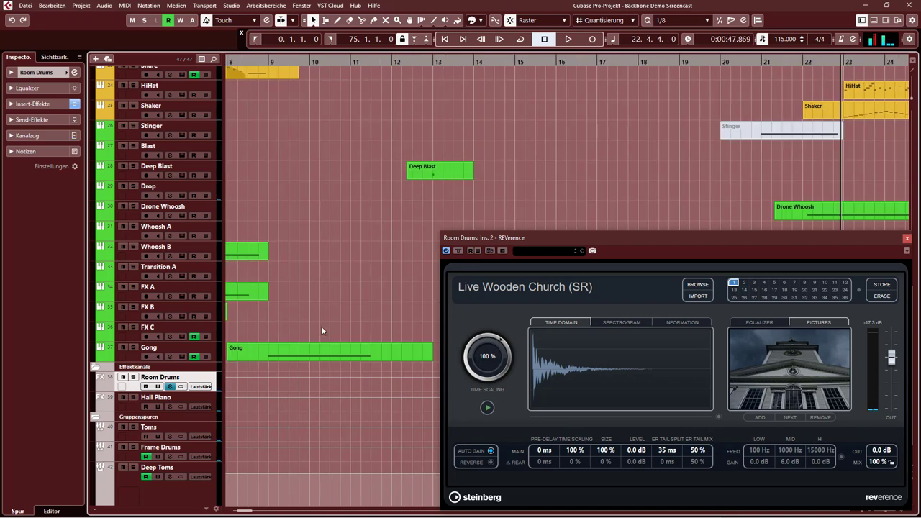
{"action": "left_click", "coordinate": [907, 238]}
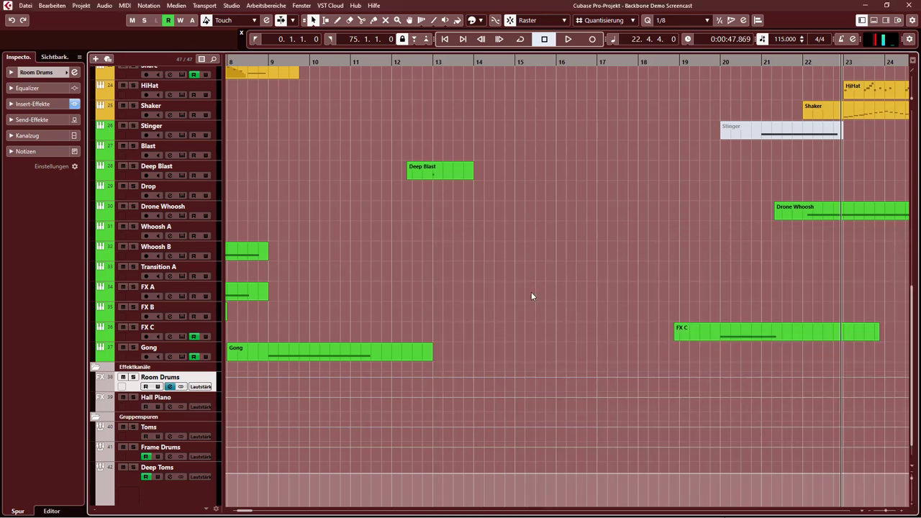
- Return to the project start and play the Frame Drum B and Snare parts around bar 7
{"action": "scroll", "coordinate": [502, 302], "scroll_direction": "up", "scroll_amount": 8}
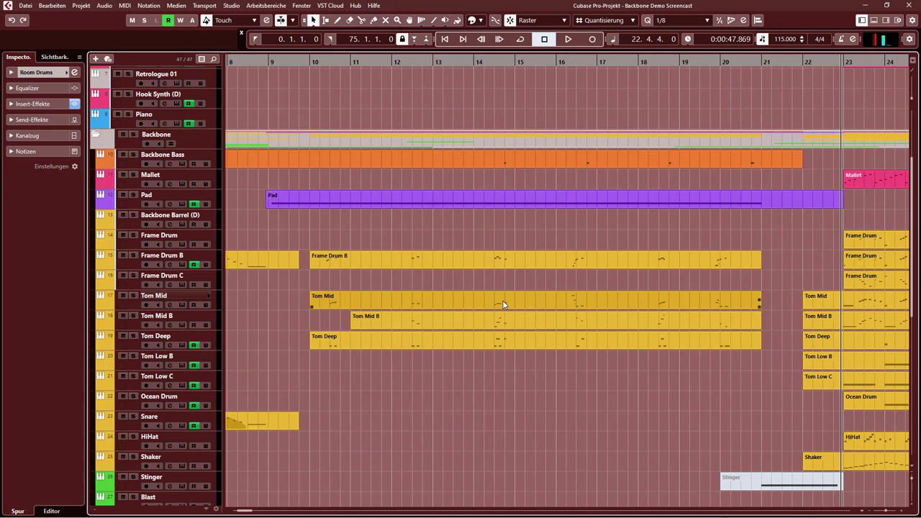
{"action": "key", "text": "Home"}
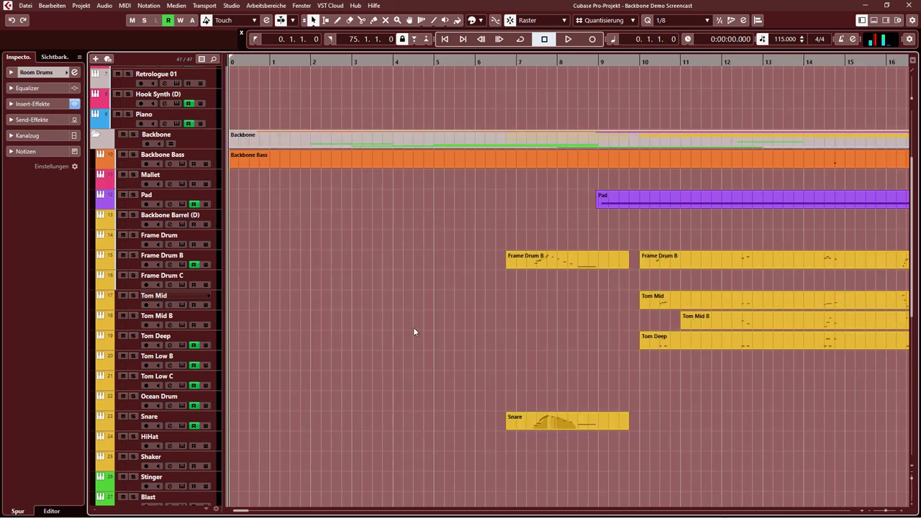
{"action": "scroll", "coordinate": [403, 349], "scroll_direction": "down", "scroll_amount": 2}
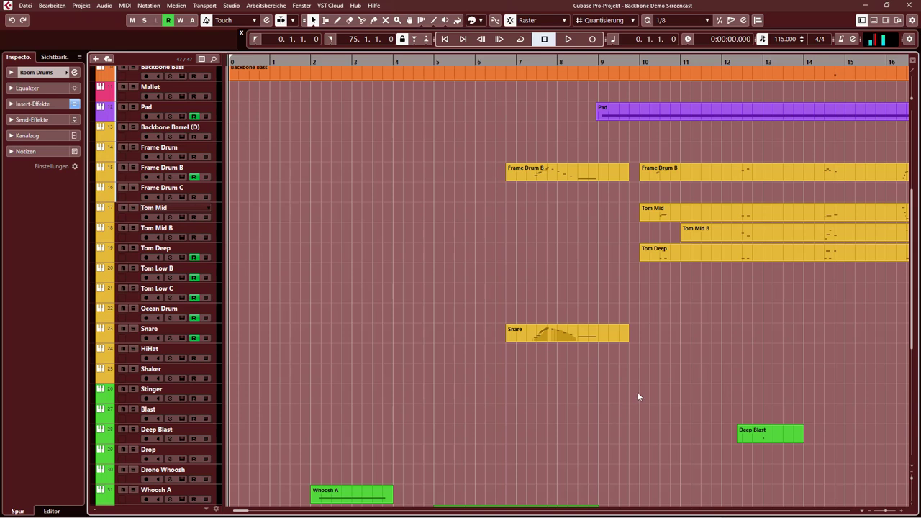
{"action": "left_click", "coordinate": [525, 216]}
{"action": "key", "text": "space"}
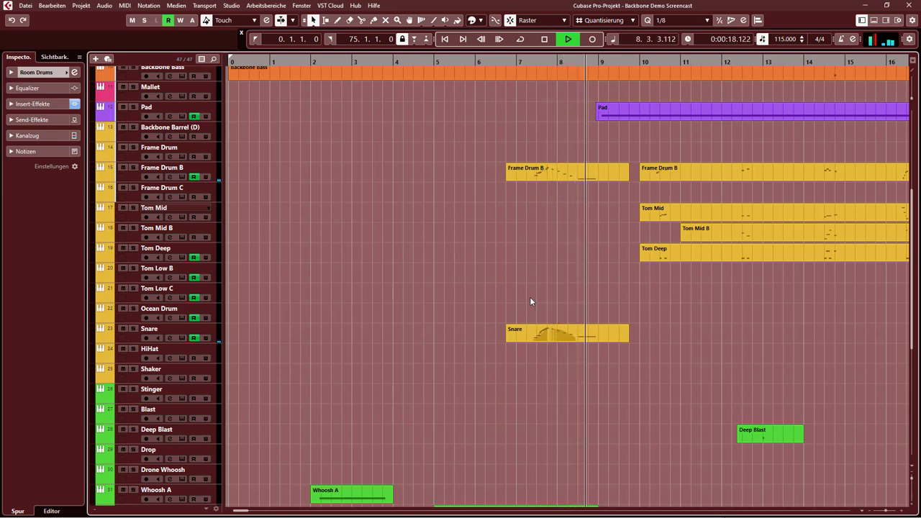
{"action": "key", "text": "space"}
- Select the Snare track and play the arrangement from bar 7 through the sparse Frame Drum B and tom parts to bar 20
{"action": "left_click", "coordinate": [198, 331]}
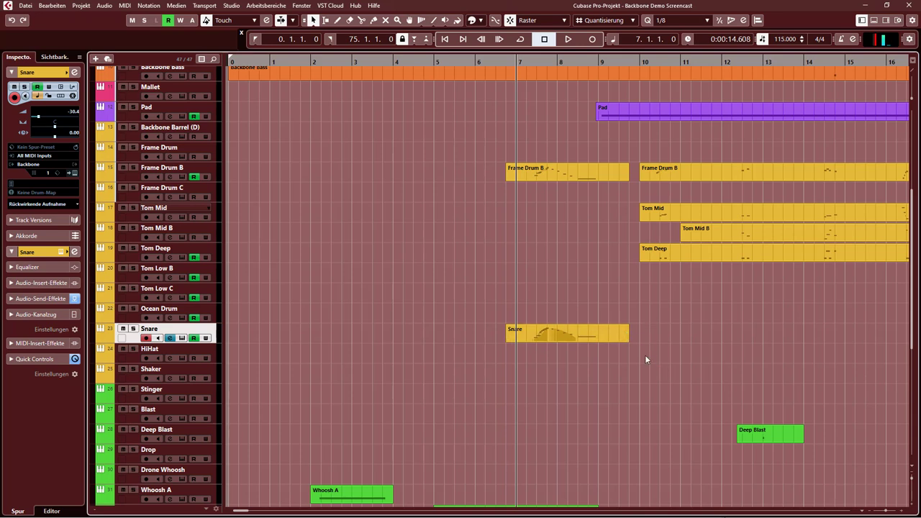
{"action": "key", "text": "space"}
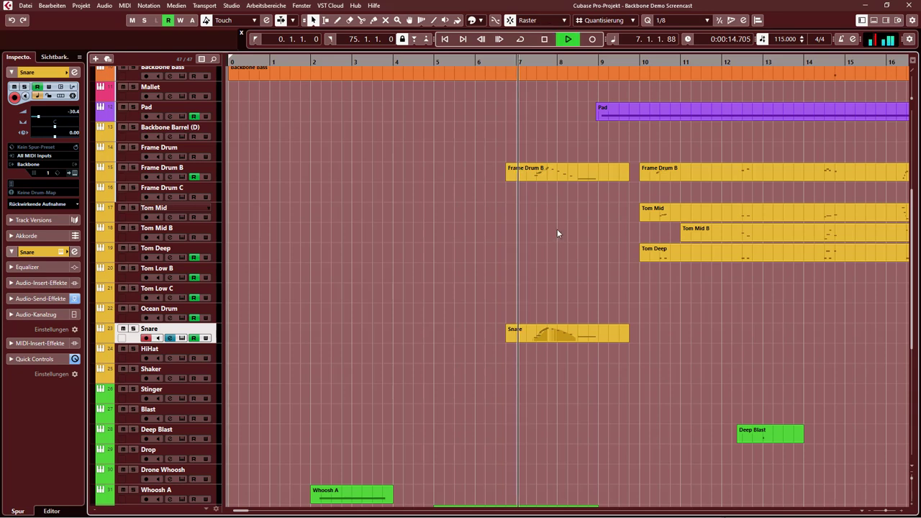
{"action": "left_click_drag", "start_coordinate": [740, 300], "coordinate": [488, 321]}
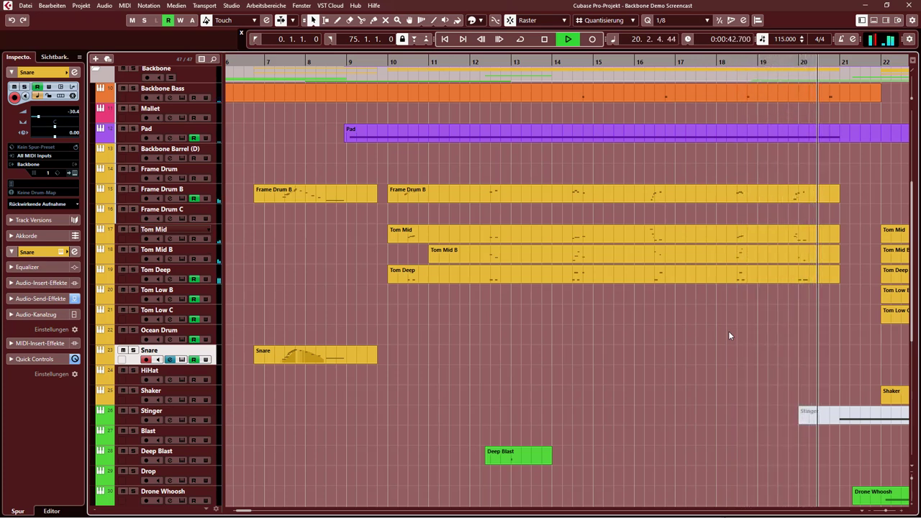
{"action": "key", "text": "space"}
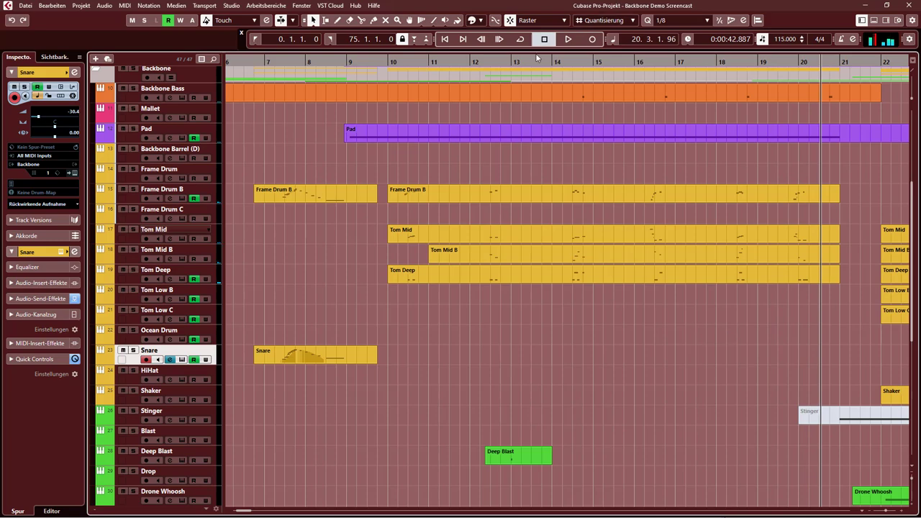
- Examine how the layered drum parts continue from bar 29 into the closing section around bars 59 to 69
{"action": "scroll", "coordinate": [712, 352], "scroll_direction": "right", "scroll_amount": 15}
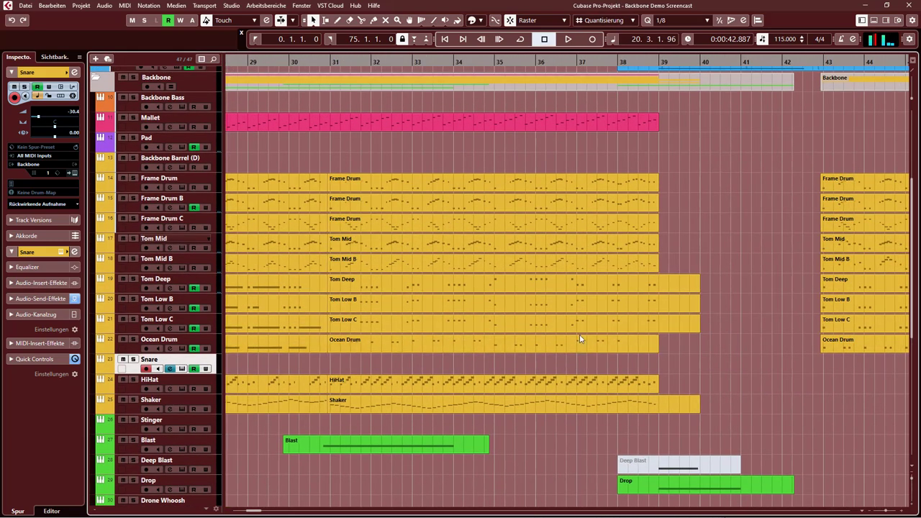
{"action": "scroll", "coordinate": [637, 336], "scroll_direction": "right", "scroll_amount": 5}
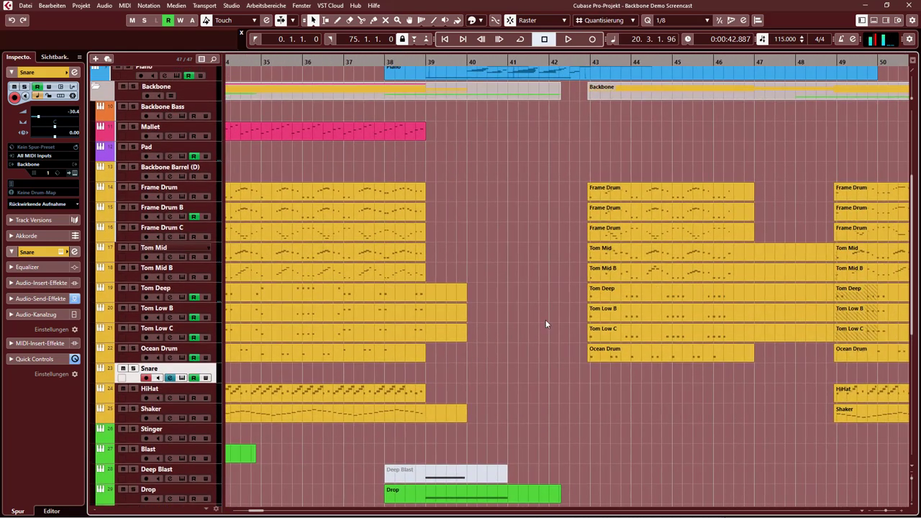
{"action": "scroll", "coordinate": [737, 443], "scroll_direction": "right", "scroll_amount": 12}
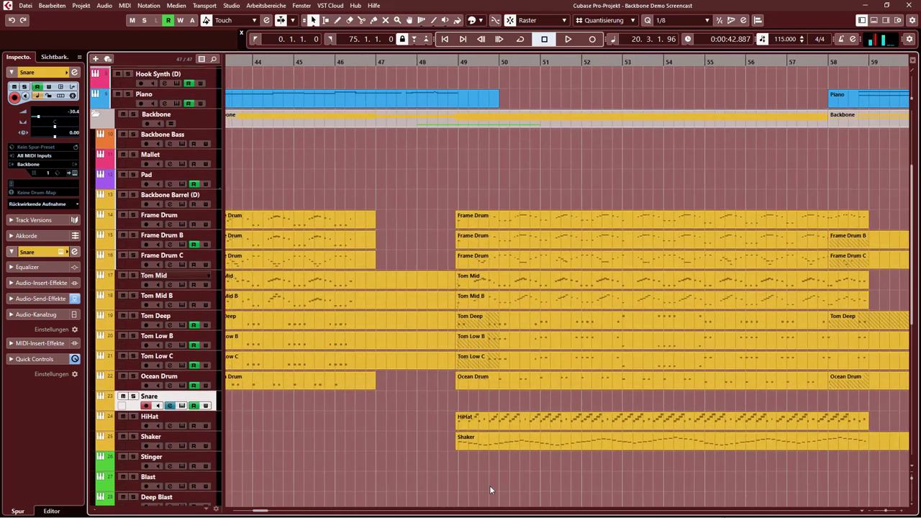
{"action": "scroll", "coordinate": [728, 474], "scroll_direction": "right", "scroll_amount": 6}
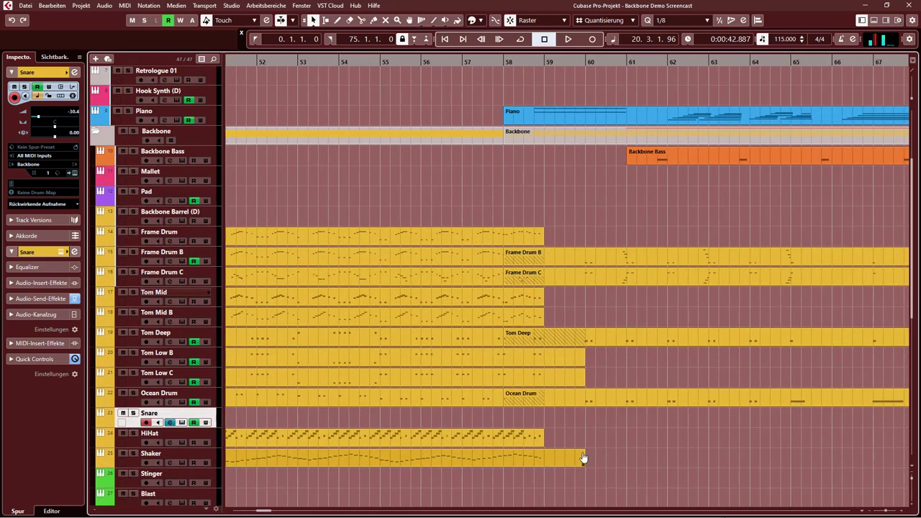
{"action": "scroll", "coordinate": [624, 415], "scroll_direction": "right", "scroll_amount": 4}
{"action": "left_click", "coordinate": [465, 359]}
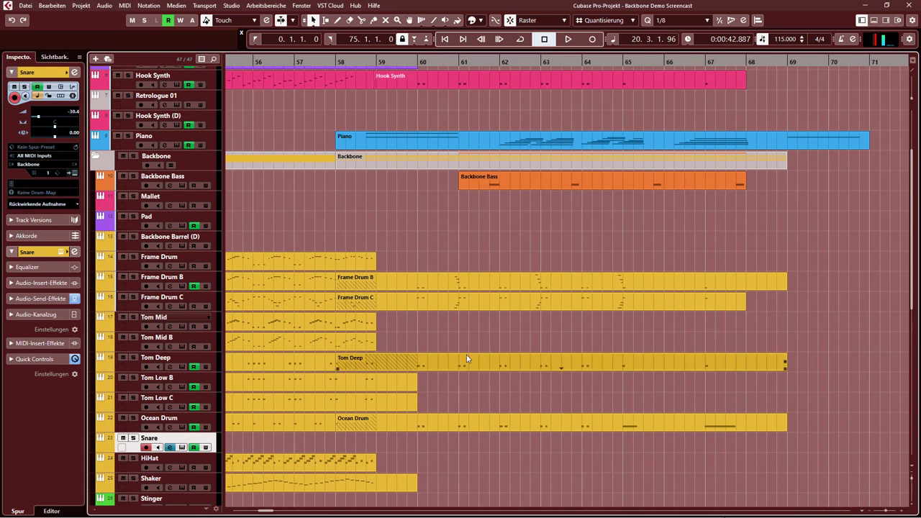
{"action": "left_click", "coordinate": [452, 383]}
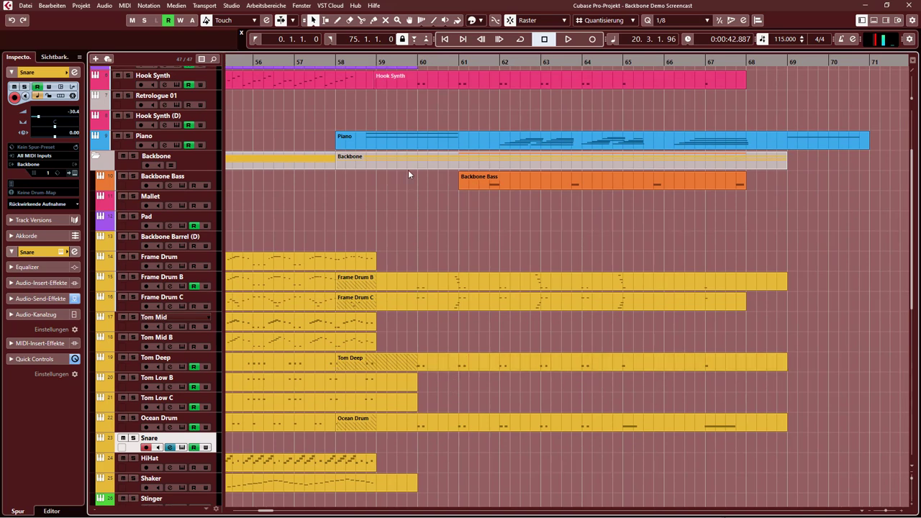
- Play the closing section from bar 59 to about bar 67 and stop playback
{"action": "left_click", "coordinate": [375, 64]}
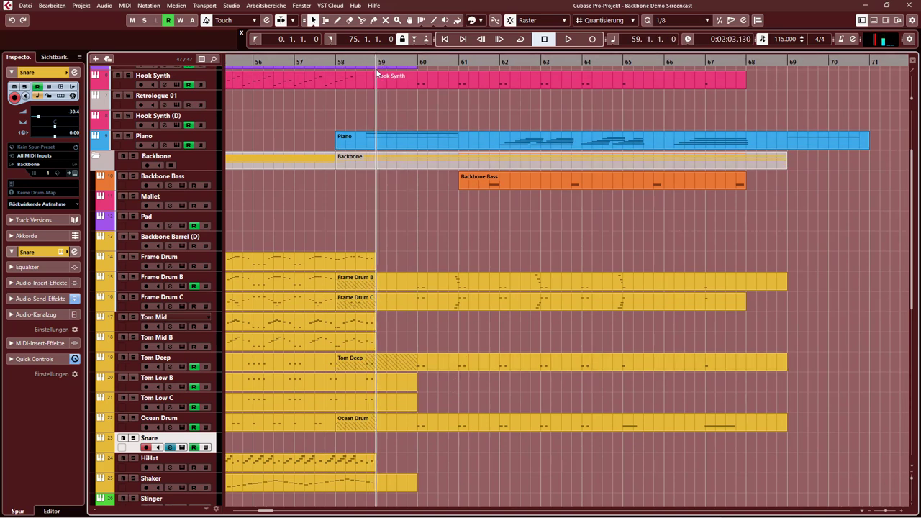
{"action": "key", "text": "space"}
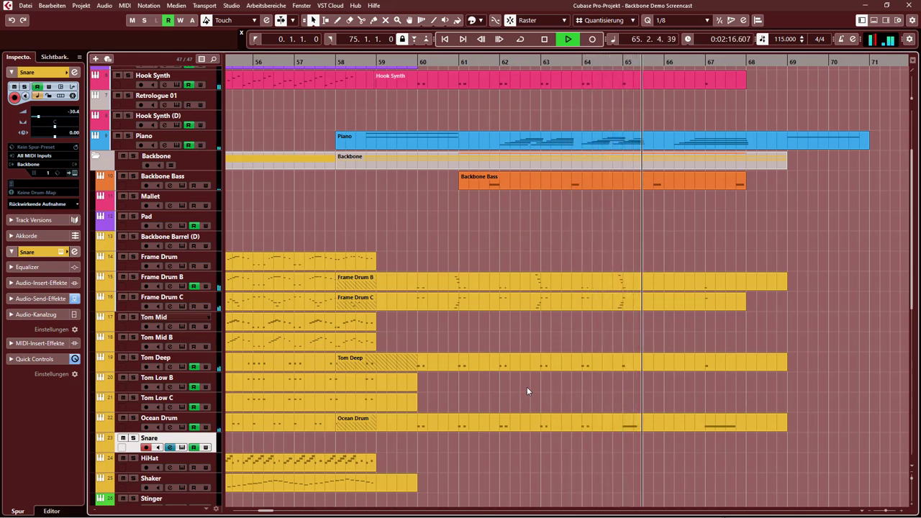
{"action": "left_click", "coordinate": [511, 301]}
{"action": "left_click", "coordinate": [548, 224]}
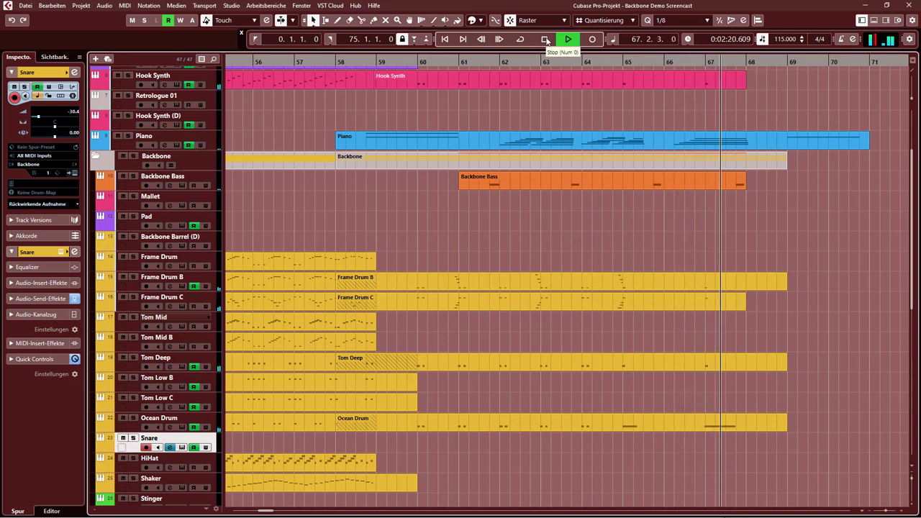
{"action": "left_click", "coordinate": [545, 40]}
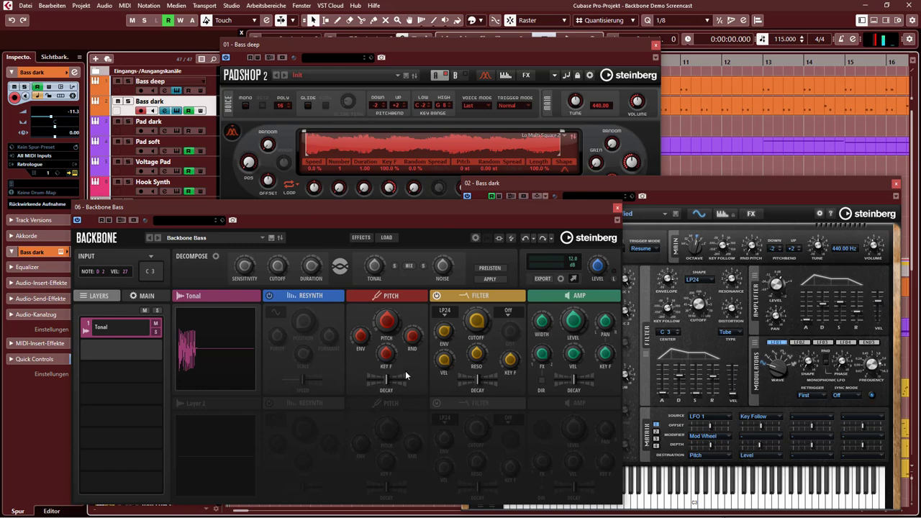
- Inspect the Backbone Bass instrument and the Bass dark Retrologue 2 synth, including Retrologue's effects page
{"action": "mouse_move", "coordinate": [408, 376]}
{"action": "mouse_move", "coordinate": [414, 349]}
{"action": "left_click", "coordinate": [383, 276]}
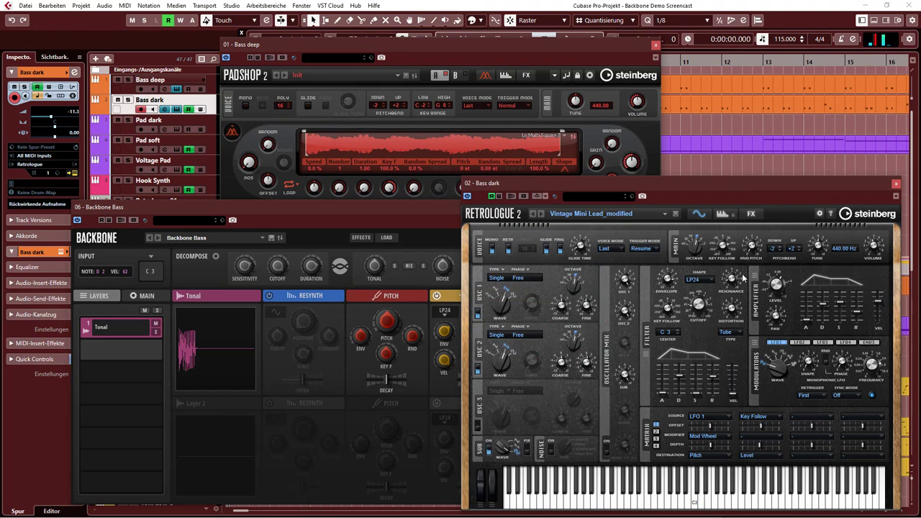
{"action": "mouse_move", "coordinate": [727, 279]}
{"action": "left_click", "coordinate": [750, 214]}
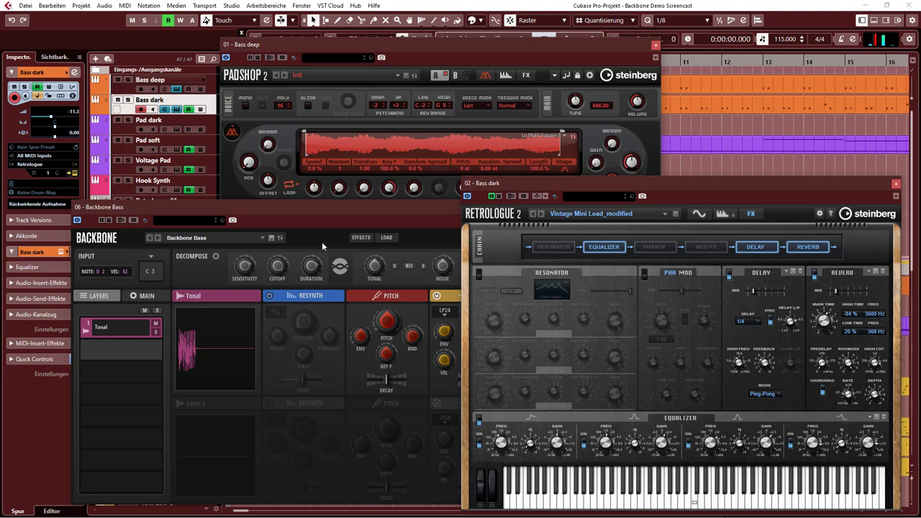
- Bring the Bass deep Padshop 2 window forward and play the soloed bass tracks
{"action": "left_click", "coordinate": [420, 46]}
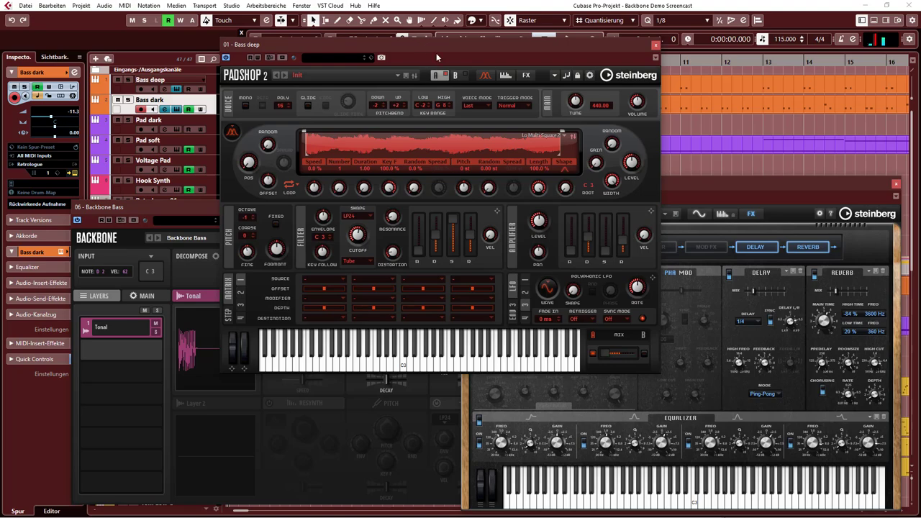
{"action": "key", "text": "space"}
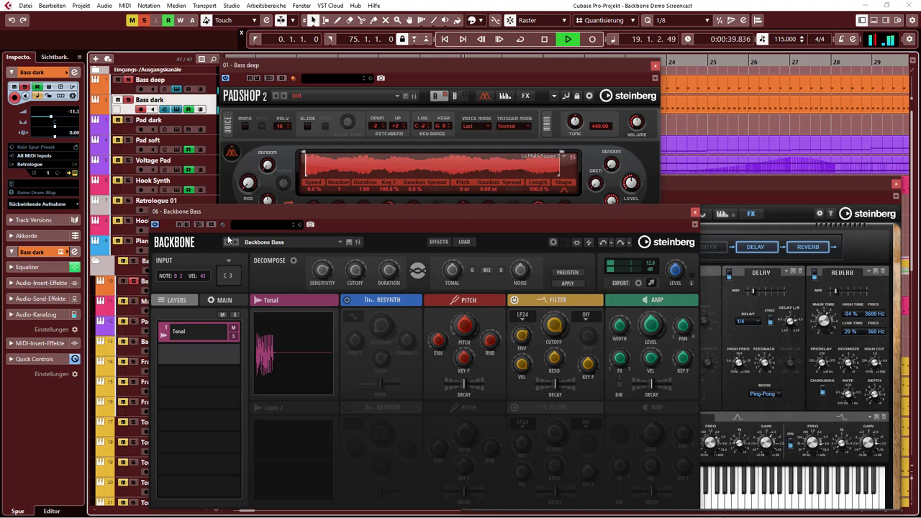
{"action": "left_click", "coordinate": [547, 39]}
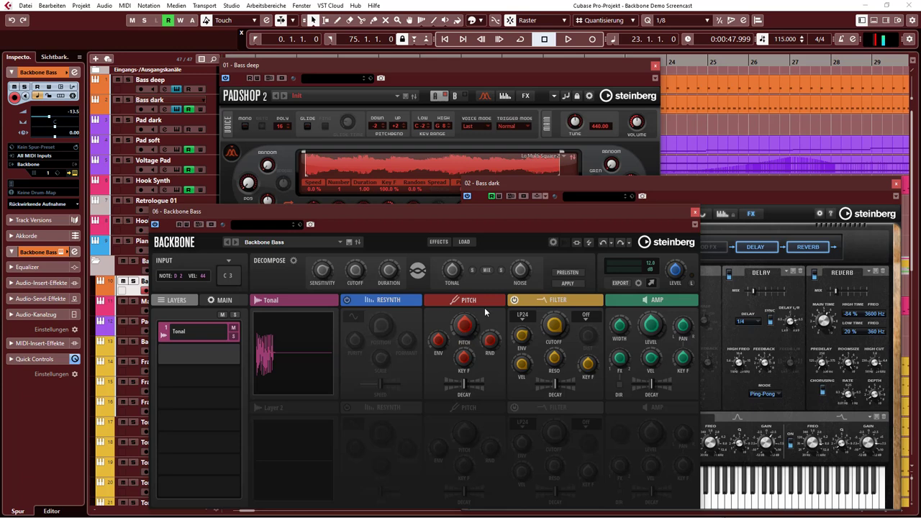
- Inspect the Bass dark channel strip EQ, and close the instrument windows and the channel settings
{"action": "mouse_move", "coordinate": [480, 326]}
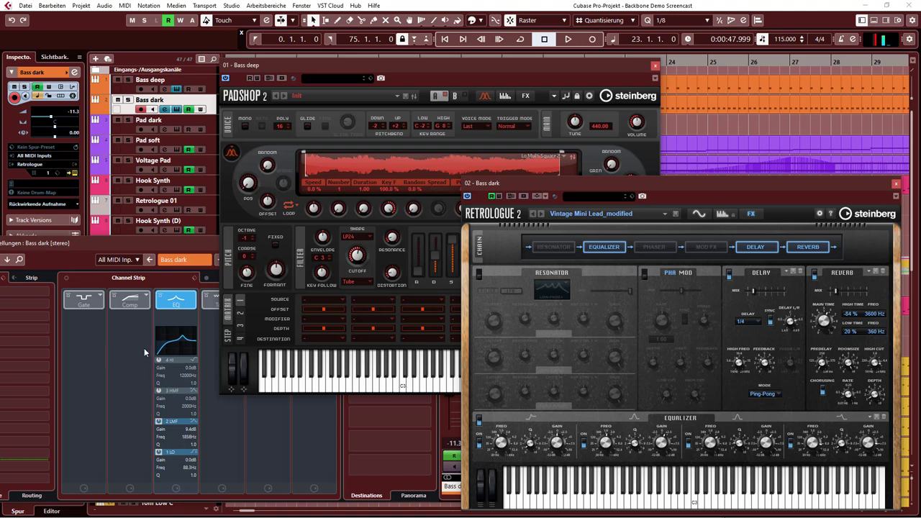
{"action": "mouse_move", "coordinate": [181, 342]}
{"action": "key", "text": "ctrl+w"}
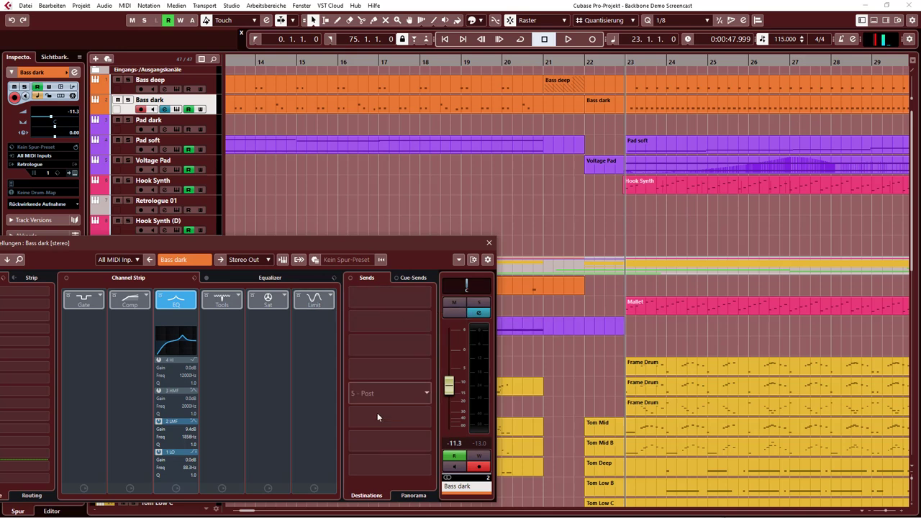
{"action": "left_click", "coordinate": [489, 245]}
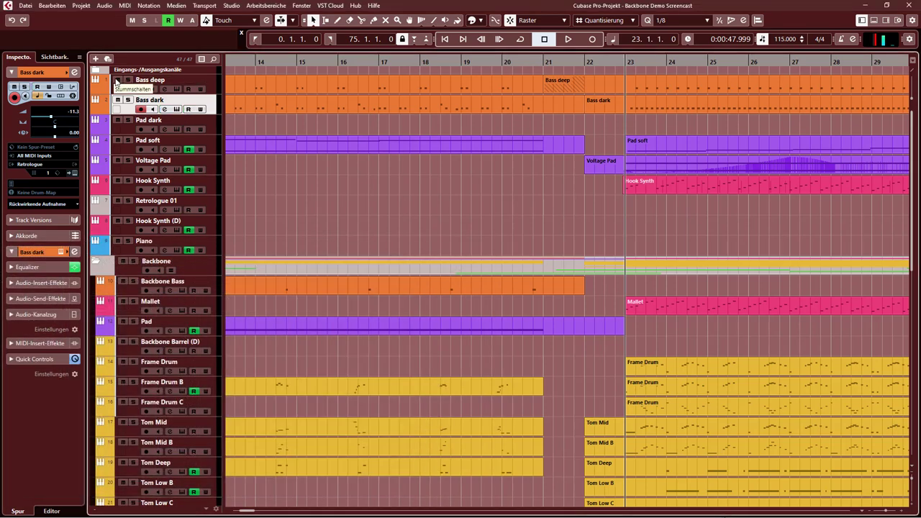
- Play the soloed Bass dark track with its automation reading off and stop around bar 15
{"action": "key", "text": "space"}
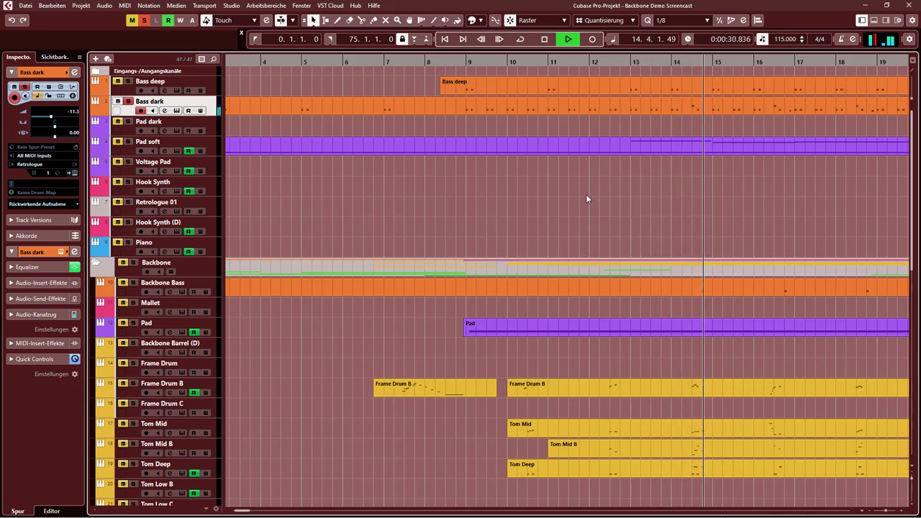
{"action": "key", "text": "space"}
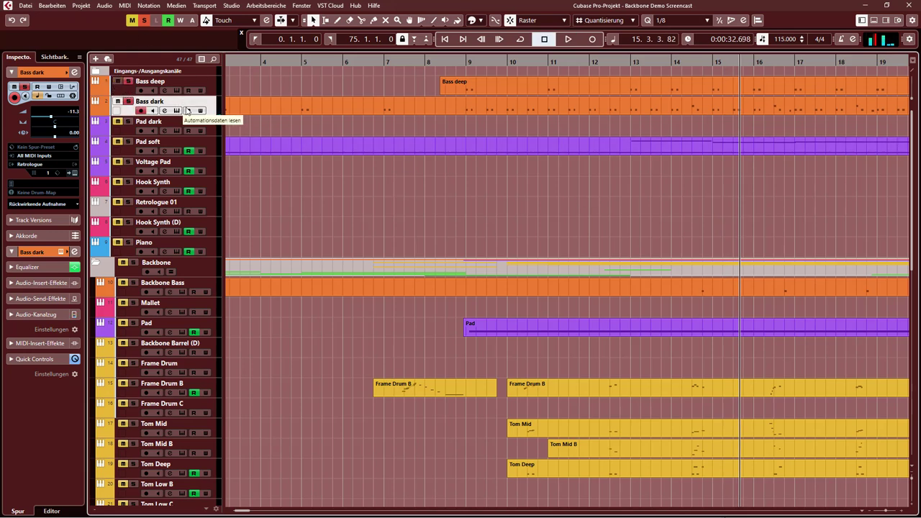
{"action": "key", "text": "KP_0"}
- Play both soloed basses with Bass dark's automation reading on, and show its EQ 1 On automation lane up to bar 20
{"action": "key", "text": "space"}
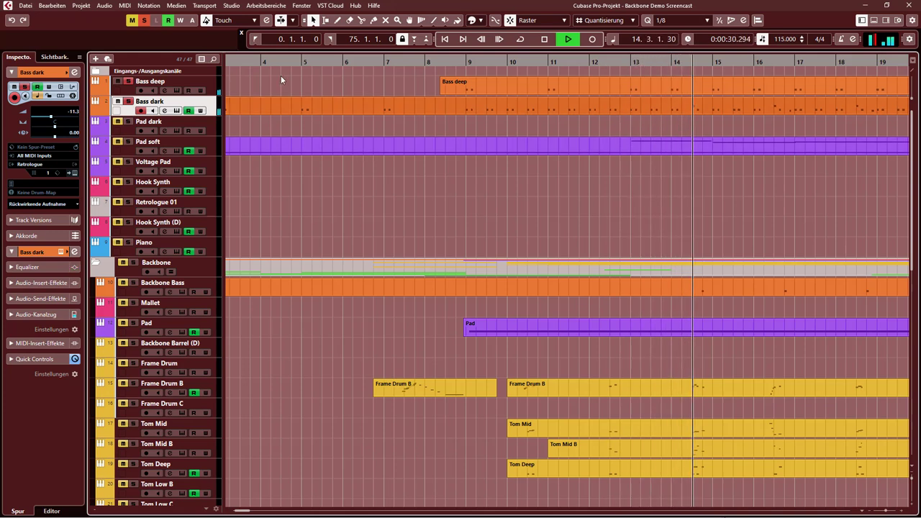
{"action": "left_click", "coordinate": [98, 111]}
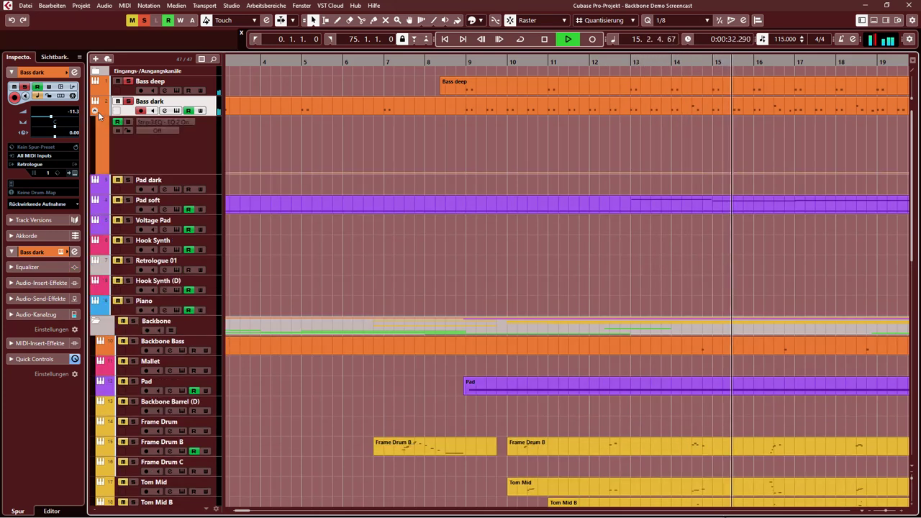
{"action": "left_click", "coordinate": [177, 121]}
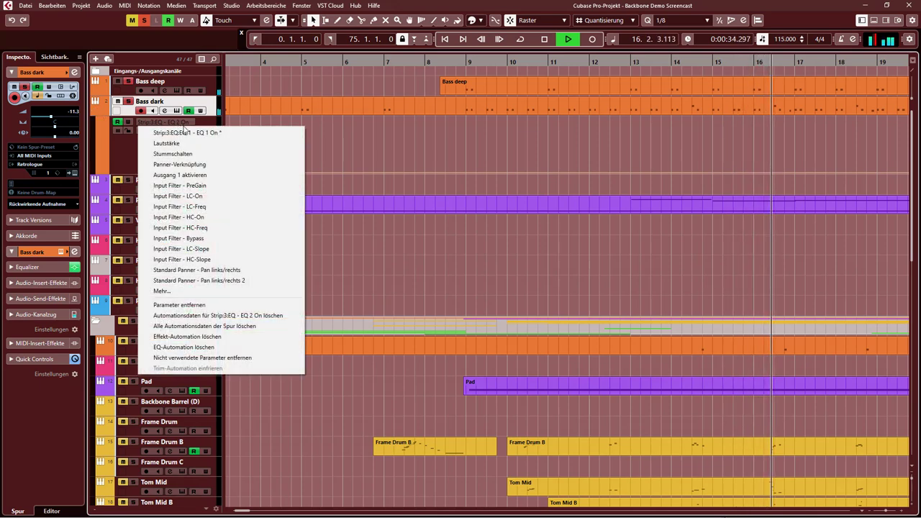
{"action": "left_click", "coordinate": [185, 131]}
{"action": "left_click_drag", "start_coordinate": [824, 270], "coordinate": [469, 272]}
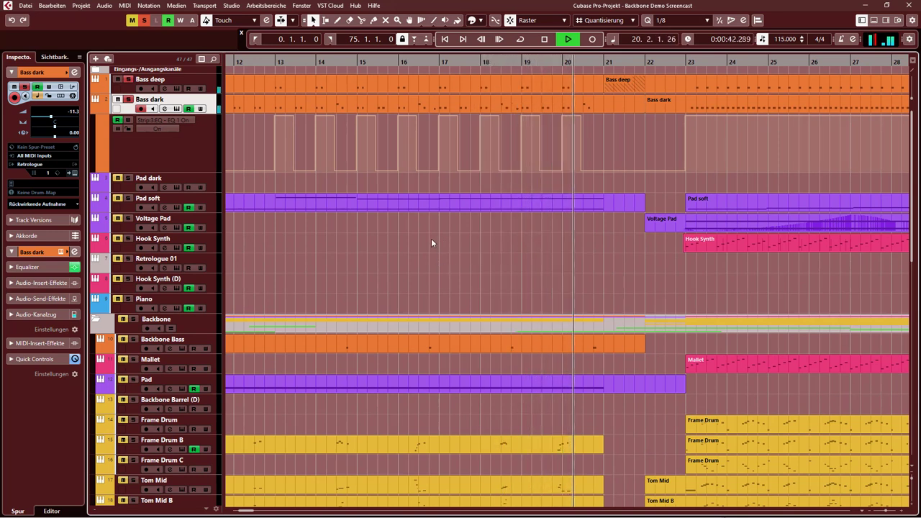
{"action": "key", "text": "space"}
- Clear the bass solos and examine Bass dark's EQ 1 On automation curve from bar 8 to bar 30
{"action": "key", "text": "s"}
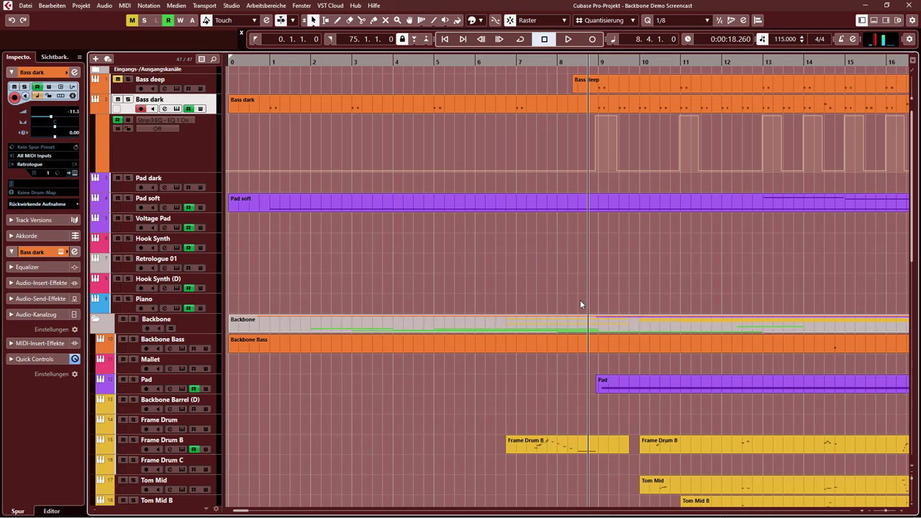
{"action": "left_click", "coordinate": [698, 197]}
{"action": "scroll", "coordinate": [785, 257], "scroll_direction": "right", "scroll_amount": 5}
{"action": "scroll", "coordinate": [616, 296], "scroll_direction": "down", "scroll_amount": 3}
{"action": "scroll", "coordinate": [728, 113], "scroll_direction": "up", "scroll_amount": 3}
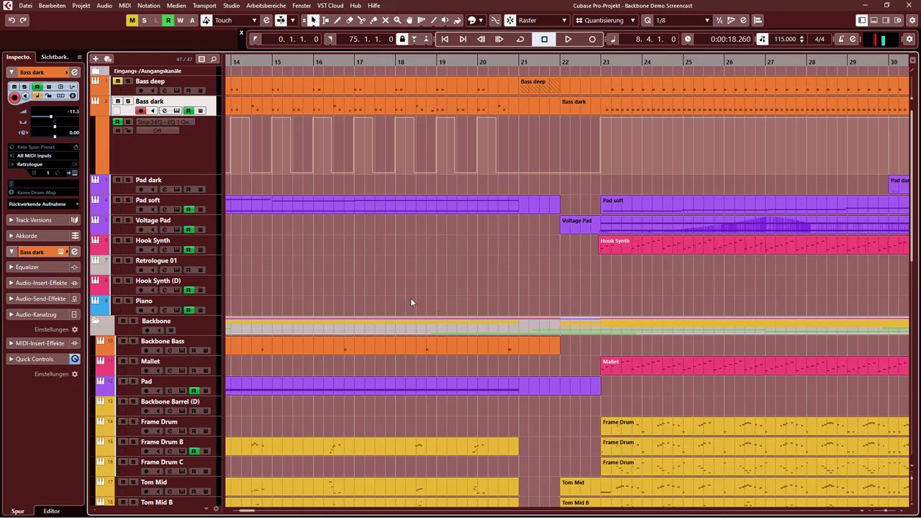
- Play the full mix from just before bar 9, collapse Bass dark's automation lane, and turn on automatic scrolling
{"action": "key", "text": "space"}
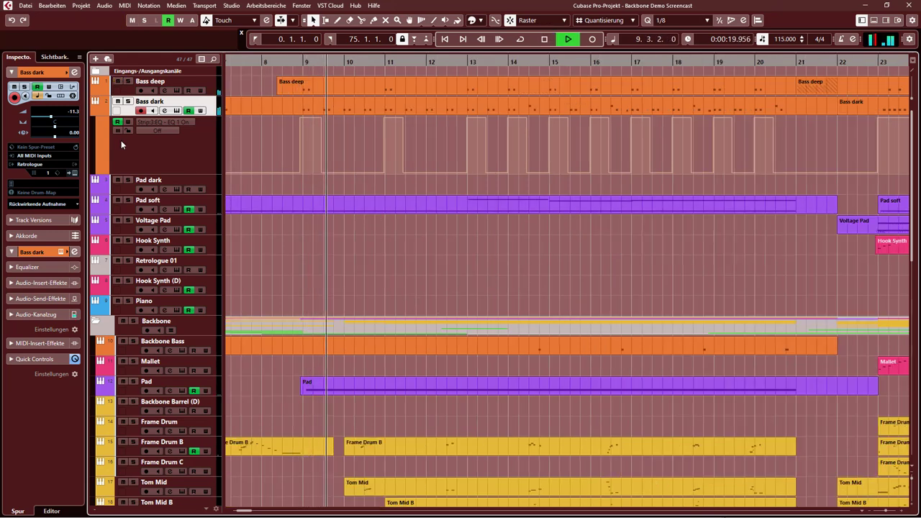
{"action": "left_click", "coordinate": [93, 110]}
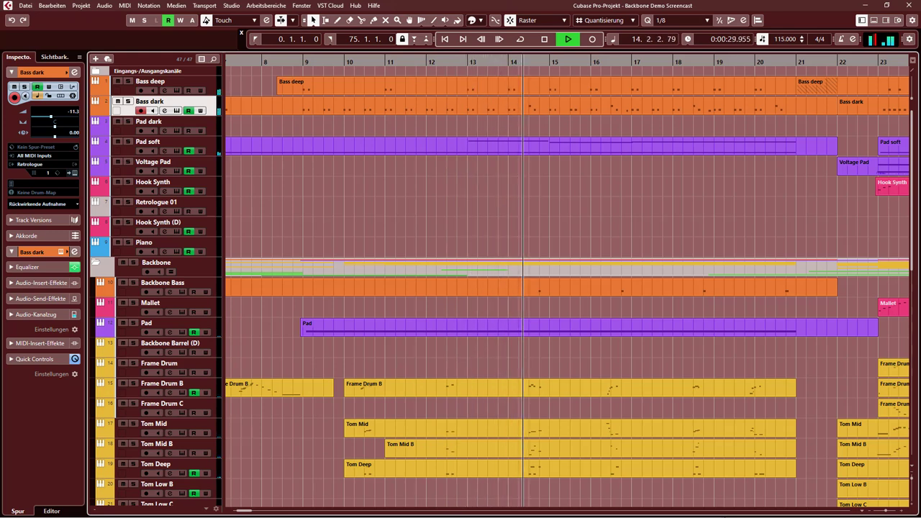
{"action": "left_click", "coordinate": [687, 295]}
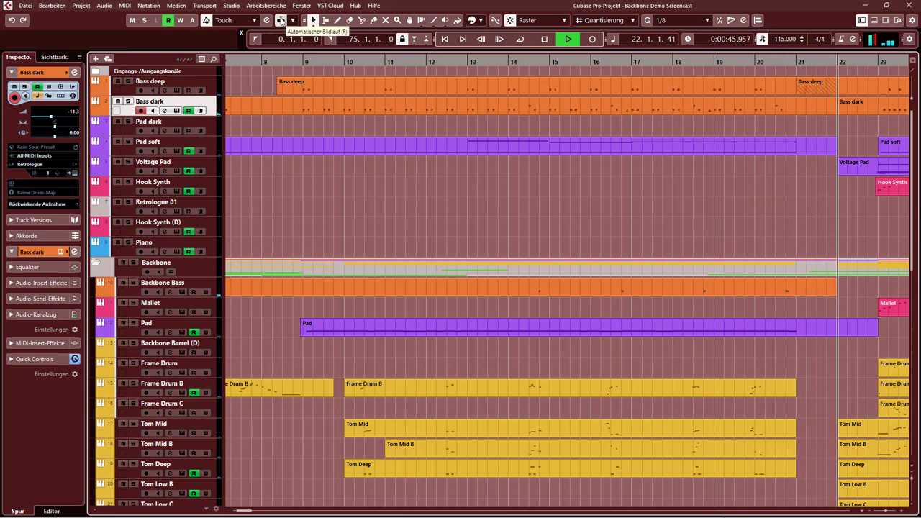
{"action": "left_click", "coordinate": [281, 20]}
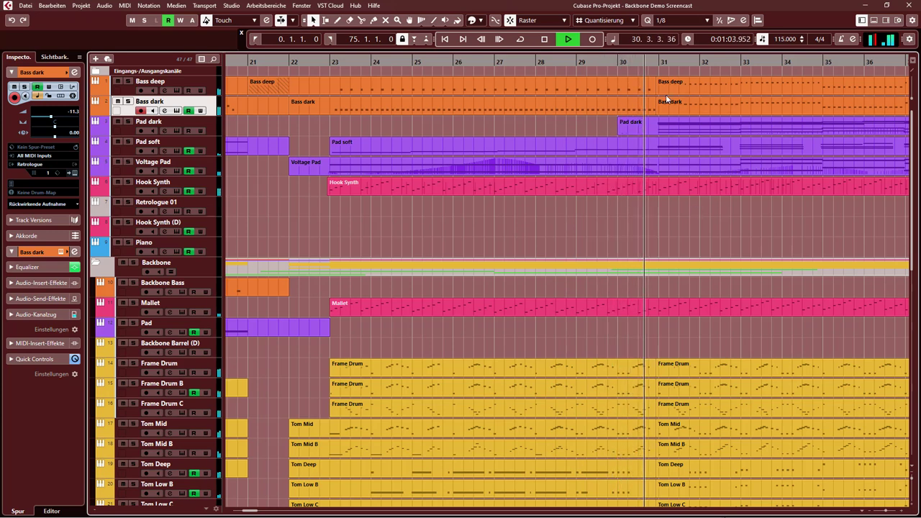
- Compare the soloed Bass deep and Bass dark tracks with the full mix after bar 31, and stop playback
{"action": "left_click", "coordinate": [692, 90]}
{"action": "left_click", "coordinate": [294, 92]}
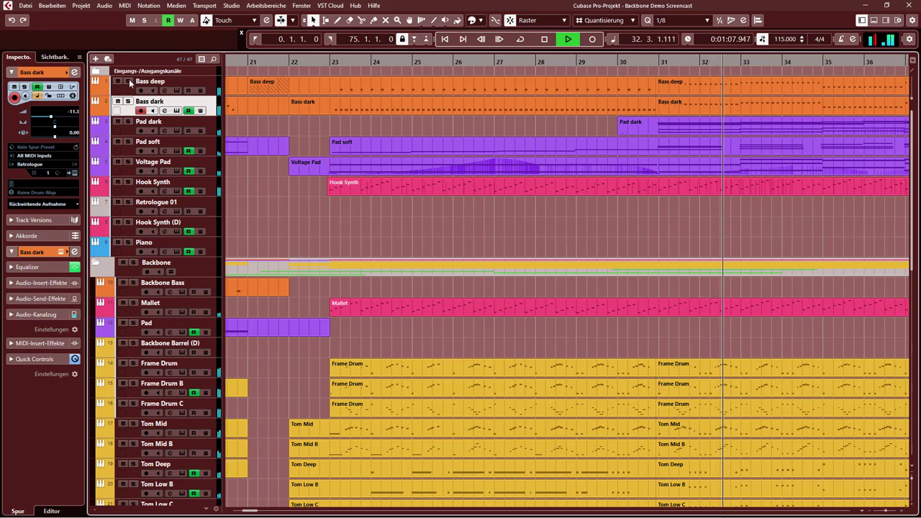
{"action": "left_click", "coordinate": [128, 102]}
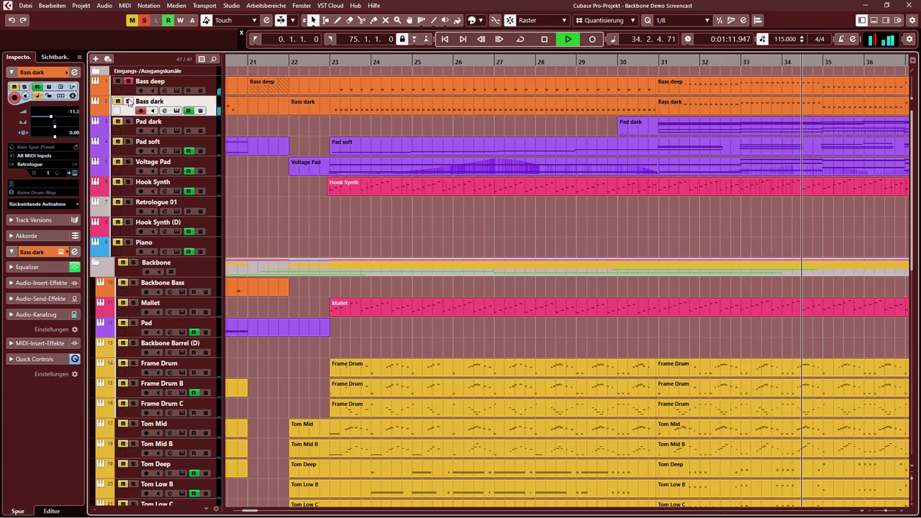
{"action": "left_click", "coordinate": [128, 101]}
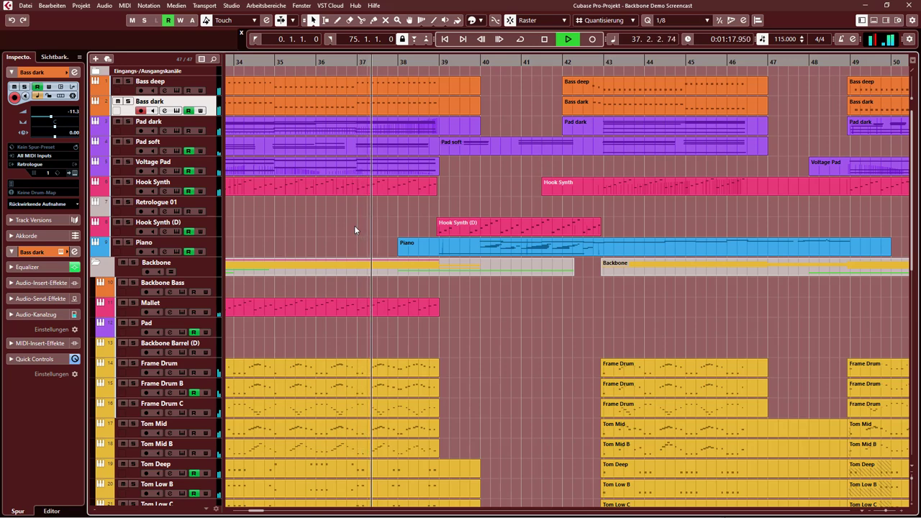
{"action": "key", "text": "space"}
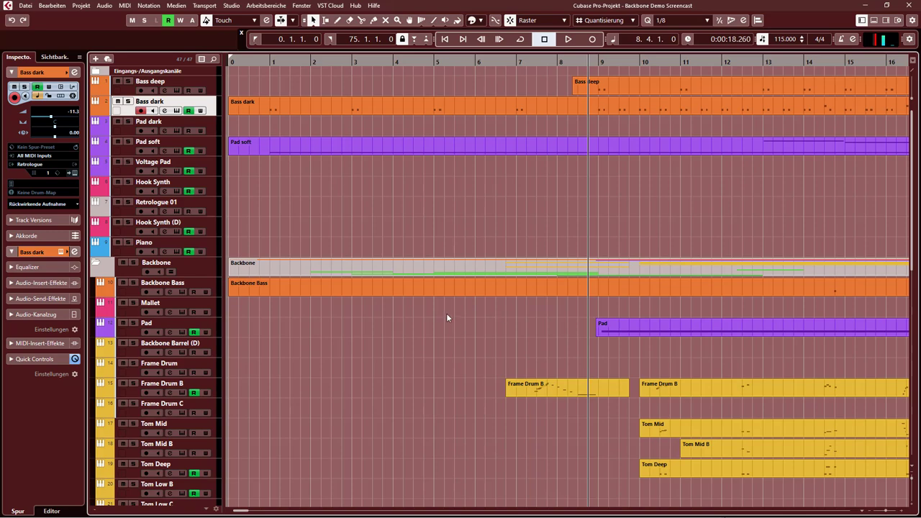
- Select the Hook Synth track and open its Retrologue 2 instrument
{"action": "key", "text": "Down"}
{"action": "key", "text": "Down"}
{"action": "key", "text": "Down"}
{"action": "key", "text": "Down"}
{"action": "key", "text": "Return"}
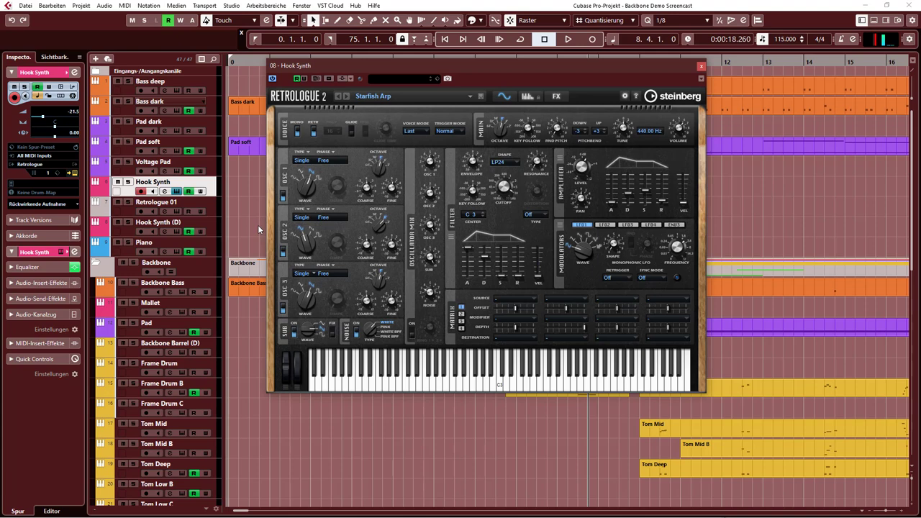
- Compare the Retrologue 01 and Hook Synth tracks' Starfish Arp sounds, and look through the remaining tracks
{"action": "key", "text": "Down"}
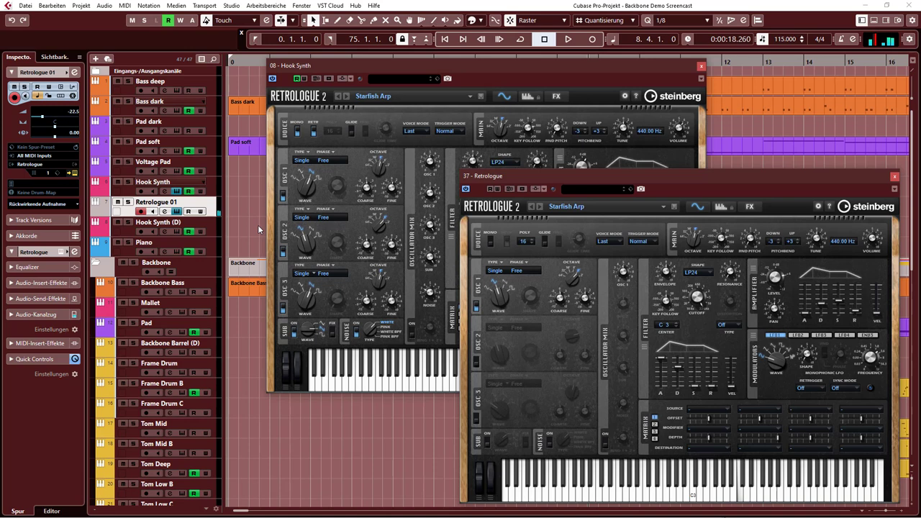
{"action": "left_click", "coordinate": [211, 189]}
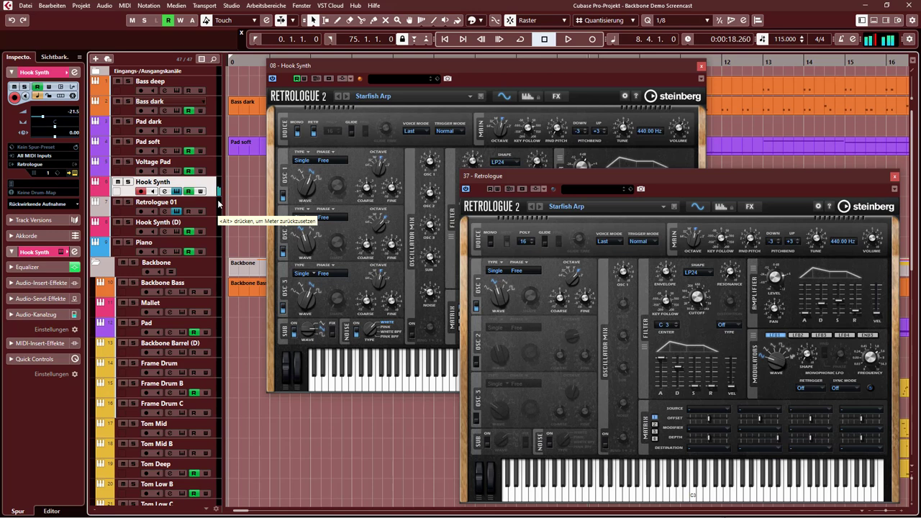
{"action": "scroll", "coordinate": [155, 287], "scroll_direction": "down", "scroll_amount": 5}
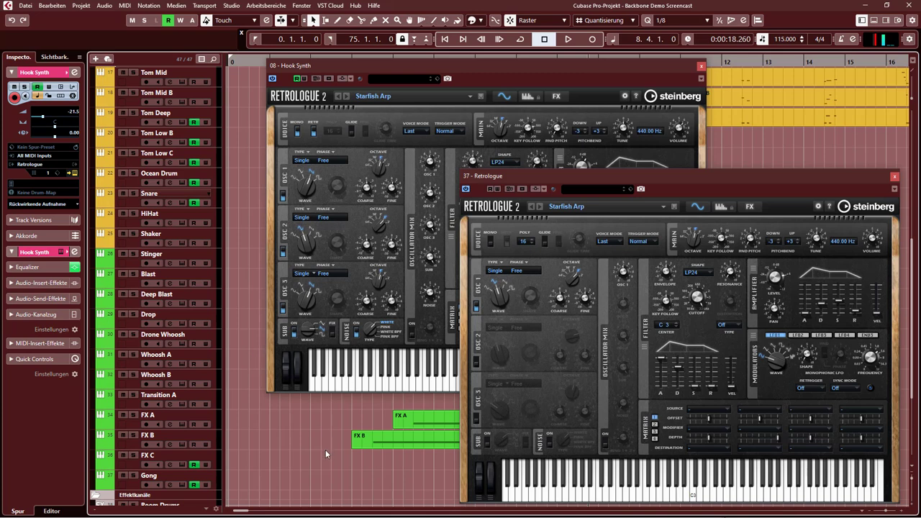
{"action": "scroll", "coordinate": [325, 450], "scroll_direction": "up", "scroll_amount": 5}
{"action": "scroll", "coordinate": [324, 445], "scroll_direction": "up", "scroll_amount": 2}
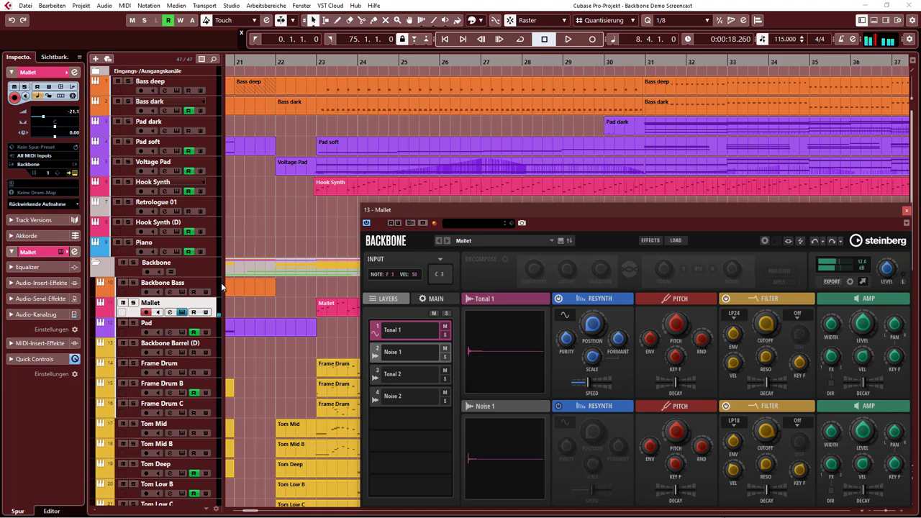
- Compare the Hook Synth and Mallet sounds, play the full mix to just past bar 30, and close Mallet's Backbone window
{"action": "left_click", "coordinate": [189, 185]}
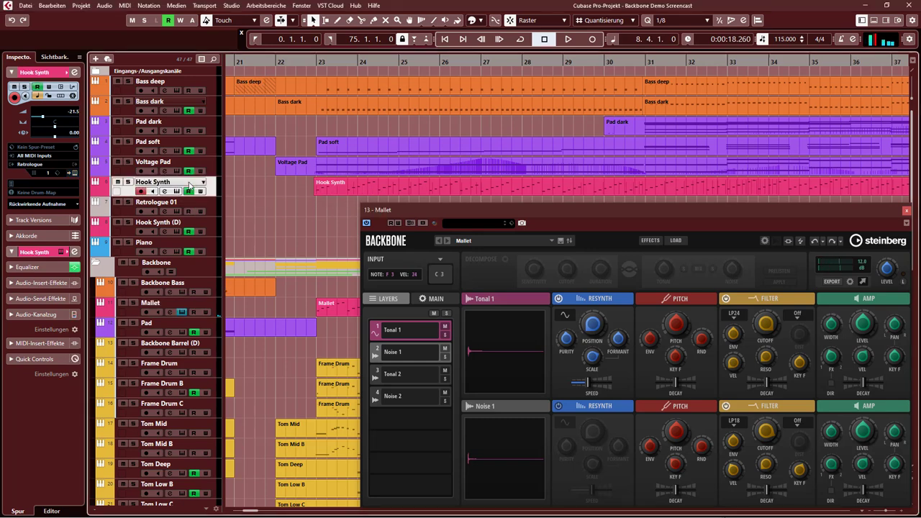
{"action": "left_click", "coordinate": [202, 302]}
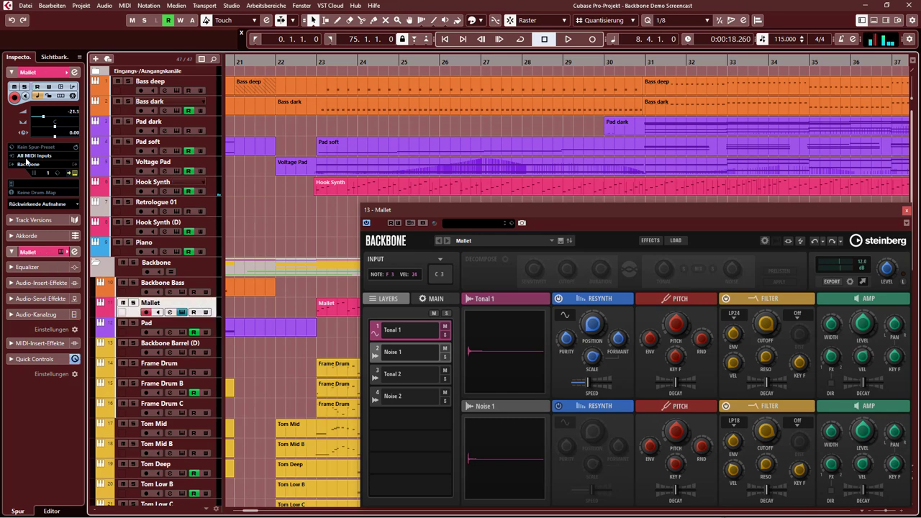
{"action": "left_click_drag", "start_coordinate": [39, 124], "coordinate": [55, 122]}
{"action": "left_click", "coordinate": [279, 301]}
{"action": "key", "text": "space"}
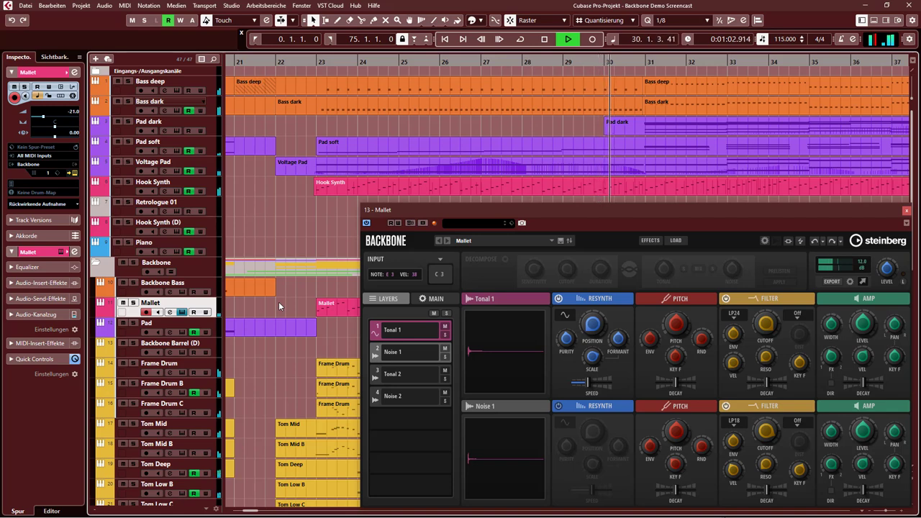
{"action": "key", "text": "space"}
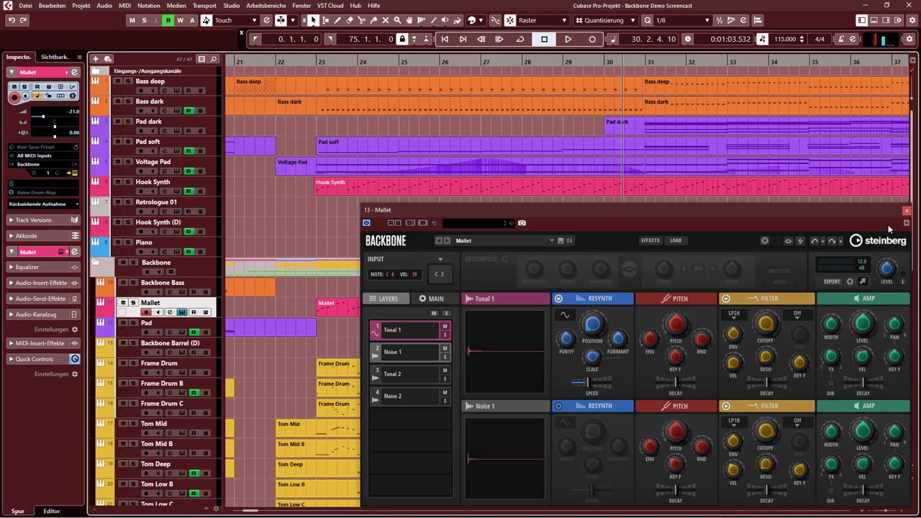
{"action": "left_click", "coordinate": [906, 210]}
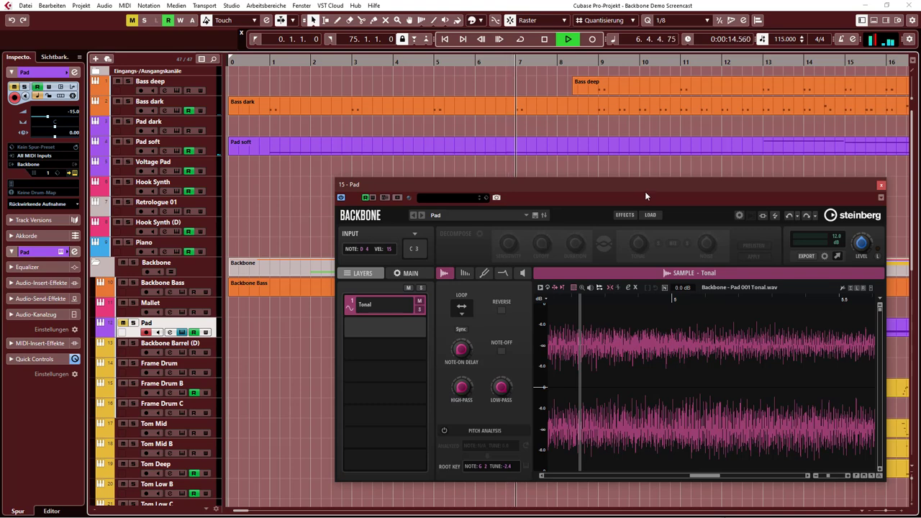
- Move Pad's Backbone window clear of the arrangement and compare the mix with Pad muted against Pad soloed up to bar 15
{"action": "left_click_drag", "start_coordinate": [647, 189], "coordinate": [403, 22]}
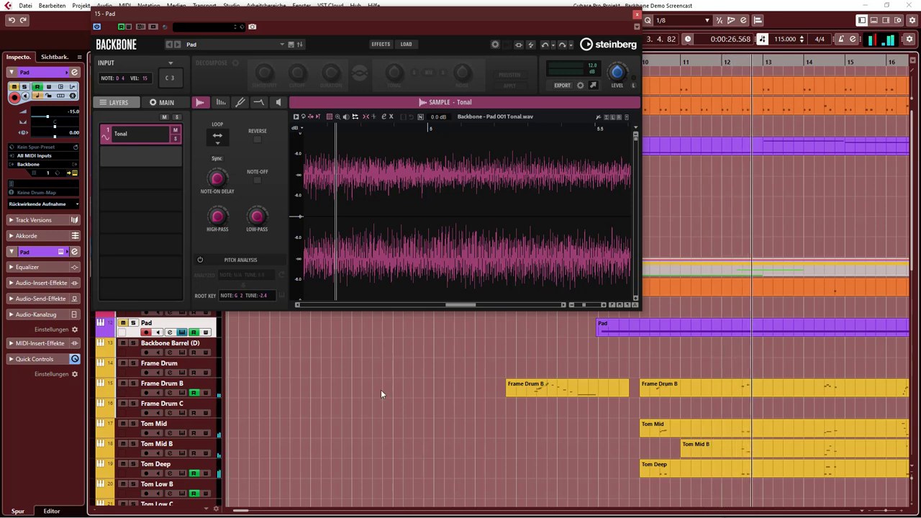
{"action": "key", "text": "space"}
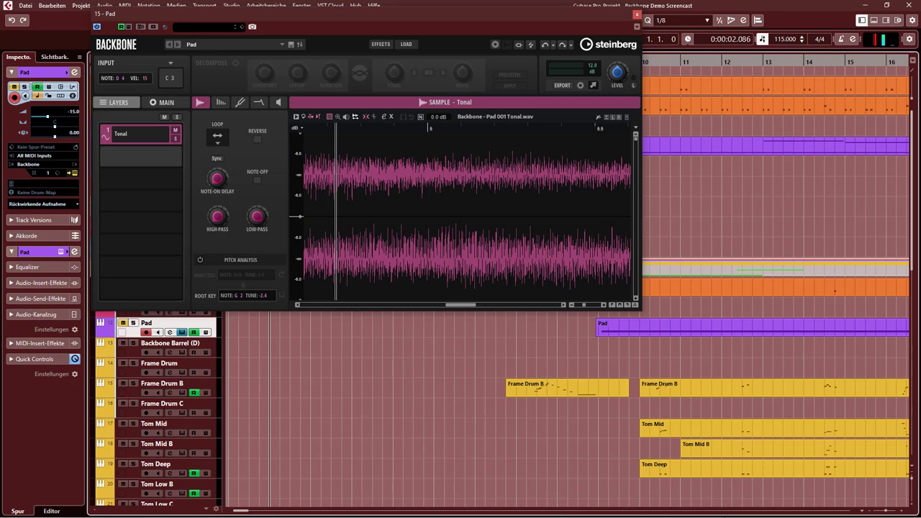
{"action": "key", "text": "space"}
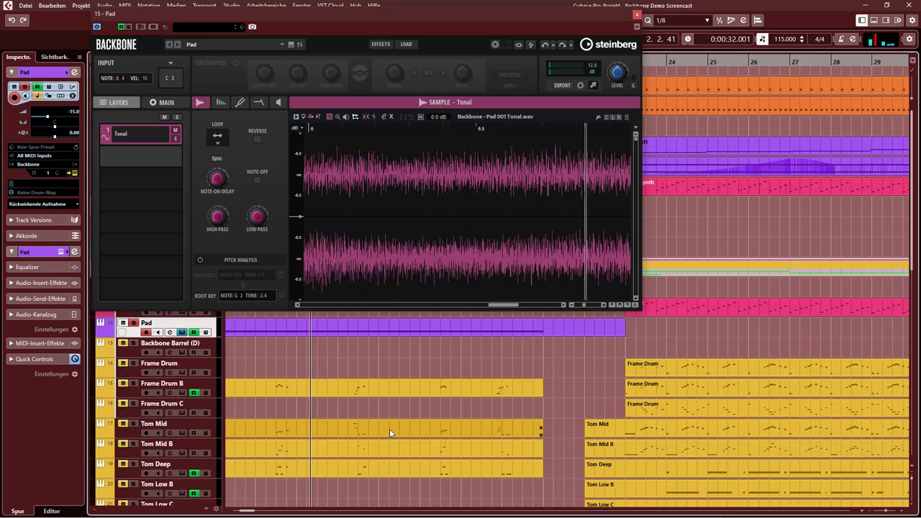
- Examine the loop modes of Pad's Tonal sample, then close its Backbone instrument and clear the Pad solo
{"action": "left_click", "coordinate": [216, 136]}
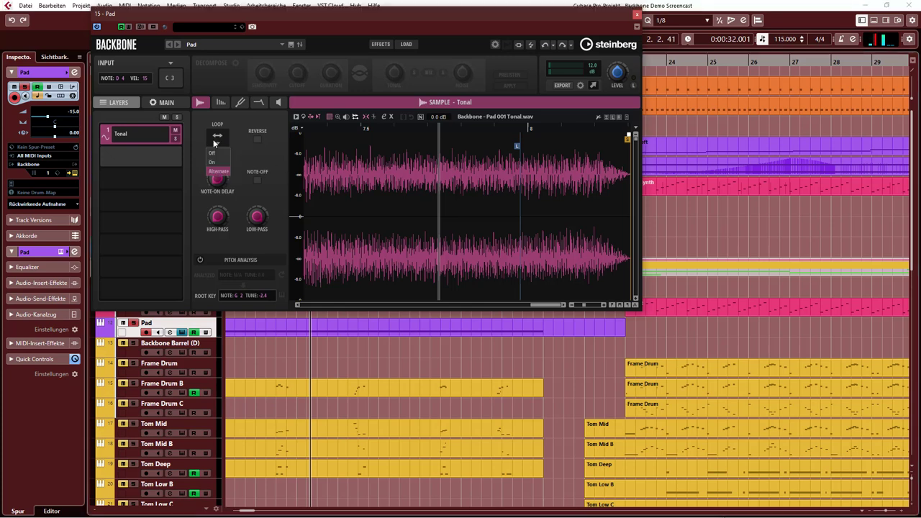
{"action": "left_click", "coordinate": [561, 103]}
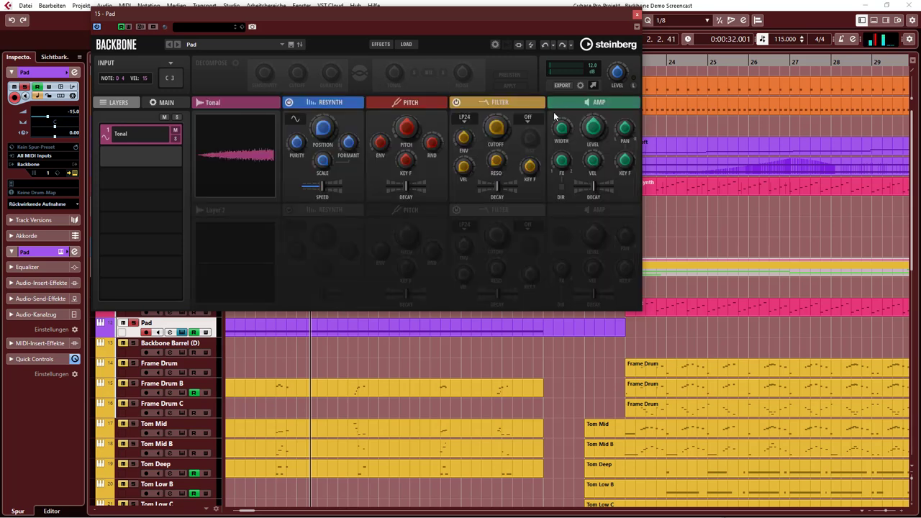
{"action": "left_click", "coordinate": [636, 15]}
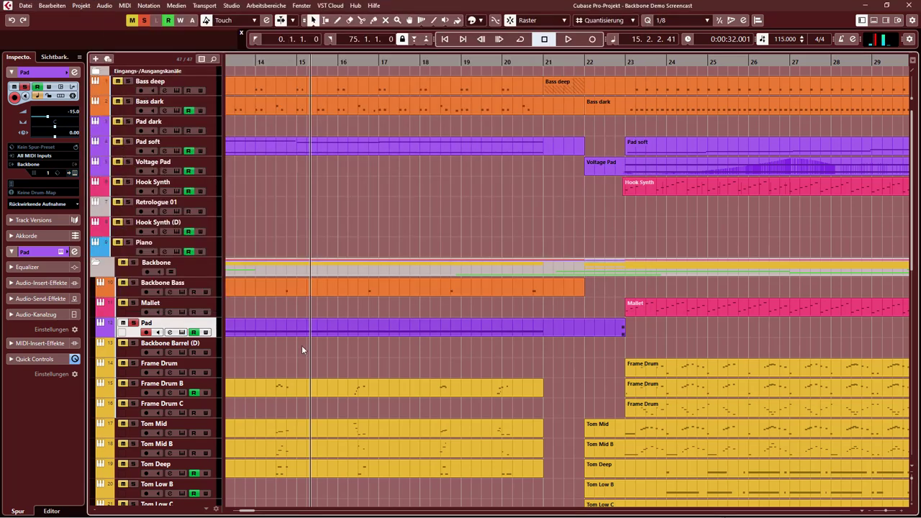
{"action": "key", "text": "s"}
- Mute the Drone Whoosh track and play the mix from bar 18 through bar 24
{"action": "scroll", "coordinate": [521, 377], "scroll_direction": "down", "scroll_amount": 5}
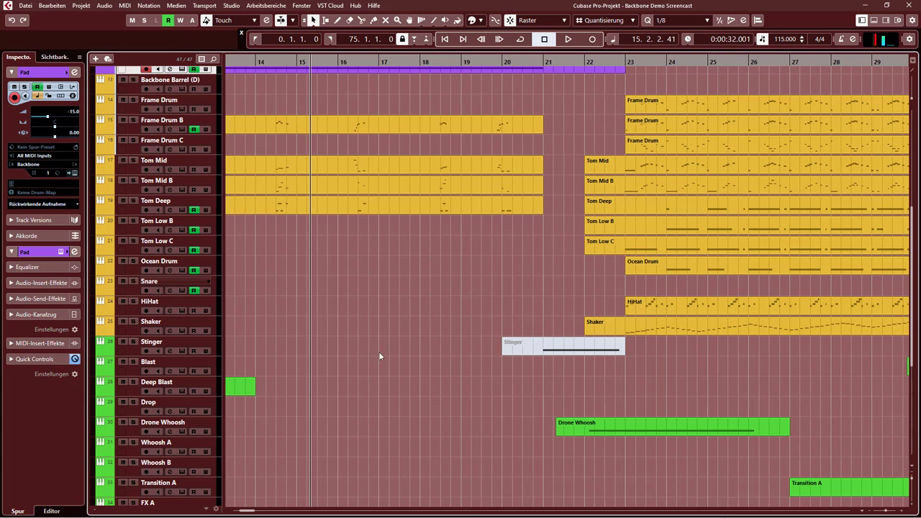
{"action": "left_click", "coordinate": [123, 422]}
{"action": "left_click", "coordinate": [421, 62]}
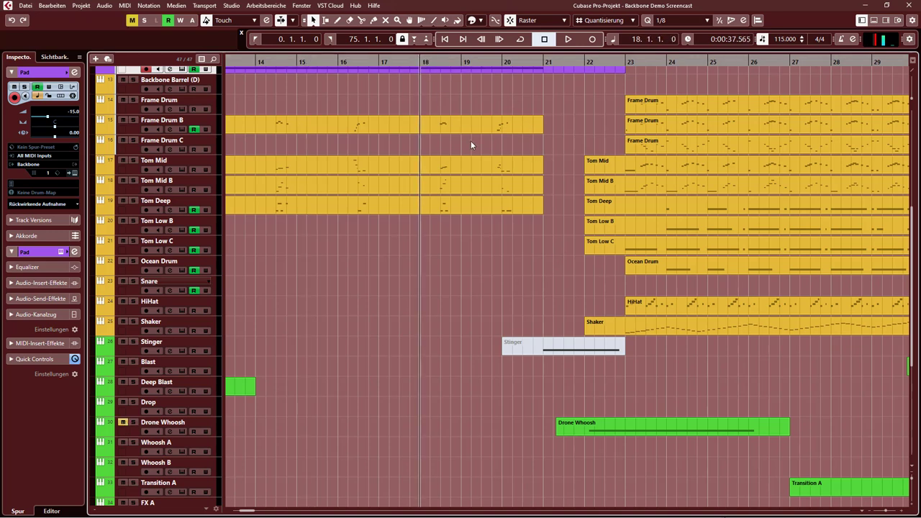
{"action": "key", "text": "space"}
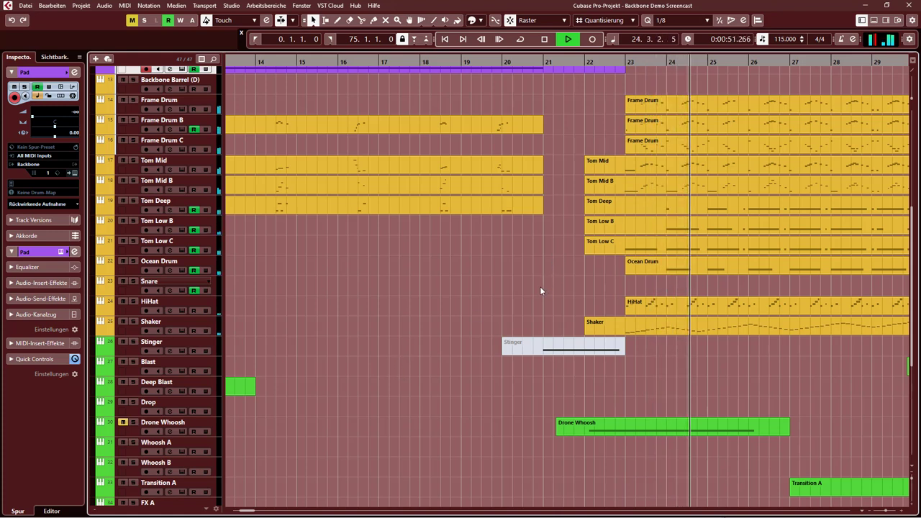
{"action": "key", "text": "space"}
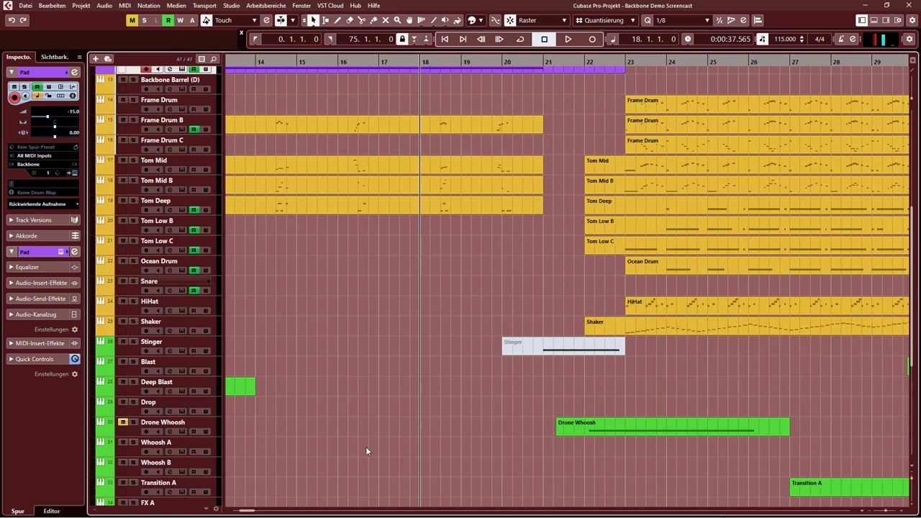
- Unmute Drone Whoosh and play the same passage from bar 18 to bar 25 for comparison
{"action": "left_click", "coordinate": [122, 422]}
{"action": "left_click", "coordinate": [448, 165]}
{"action": "key", "text": "space"}
{"action": "left_click", "coordinate": [449, 365]}
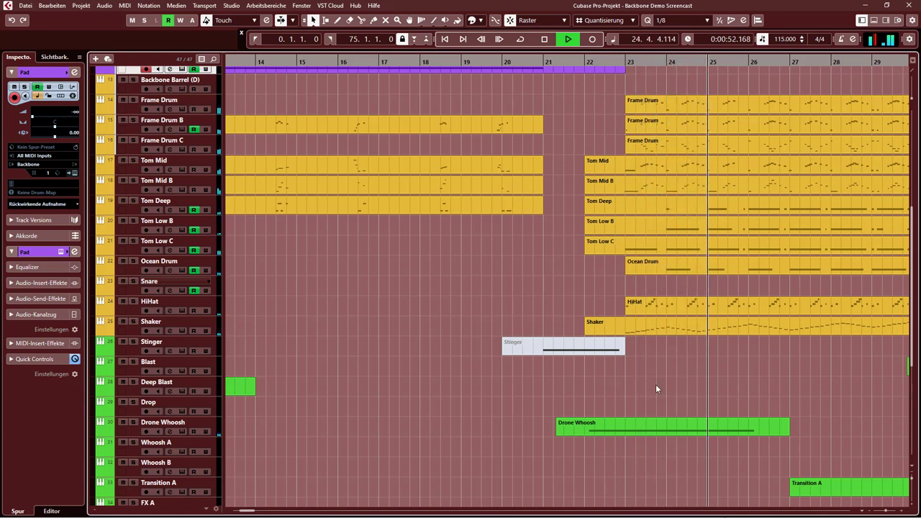
{"action": "key", "text": "space"}
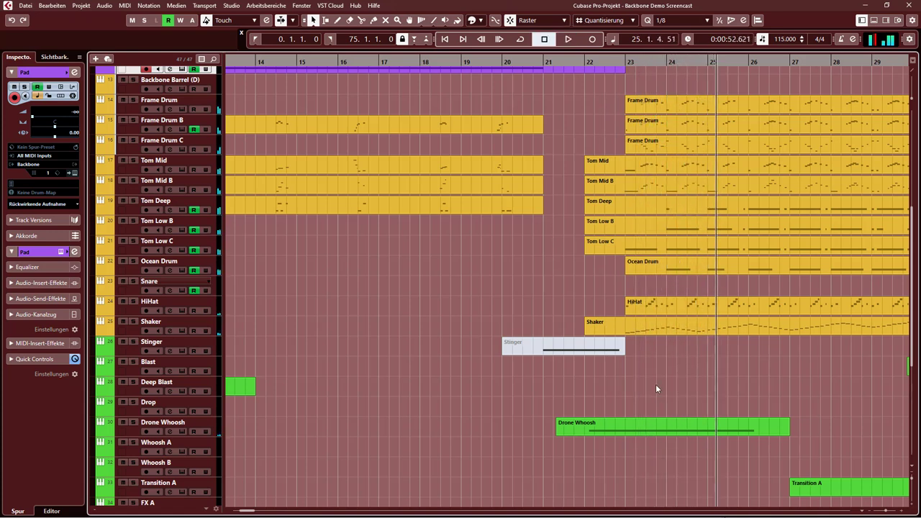
- Select the Drone Whoosh track and open its Backbone instrument to view the Drone, Boom and Reverse layers
{"action": "left_click", "coordinate": [199, 425]}
{"action": "scroll", "coordinate": [400, 377], "scroll_direction": "right", "scroll_amount": 5}
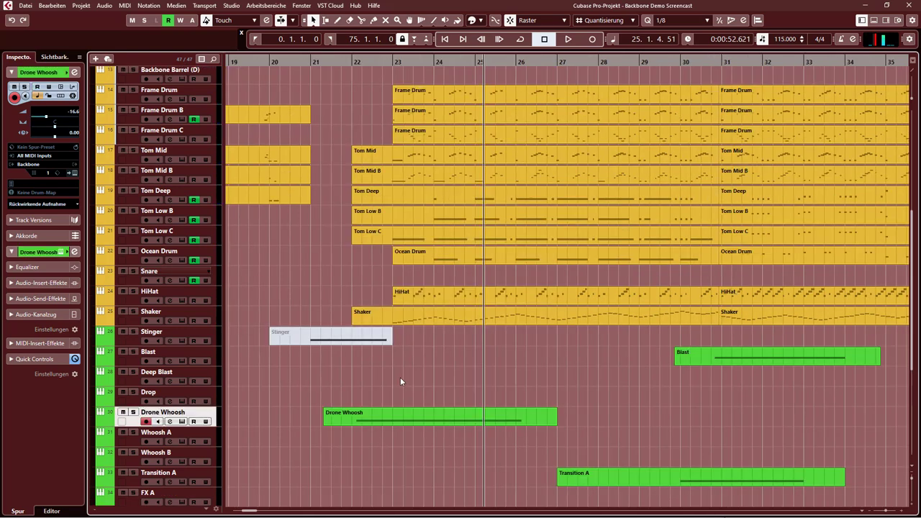
{"action": "scroll", "coordinate": [437, 380], "scroll_direction": "down", "scroll_amount": 3}
{"action": "scroll", "coordinate": [441, 367], "scroll_direction": "up", "scroll_amount": 2}
{"action": "left_click", "coordinate": [434, 423]}
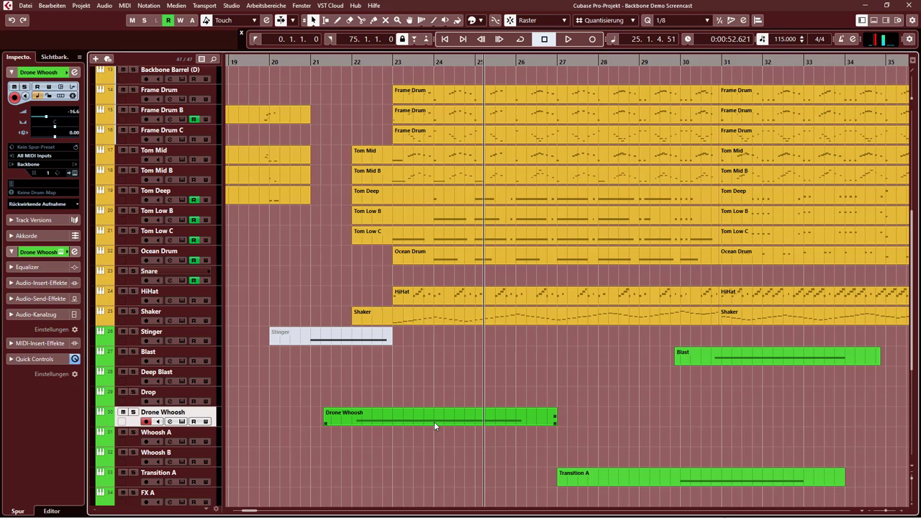
{"action": "double_click", "coordinate": [434, 422]}
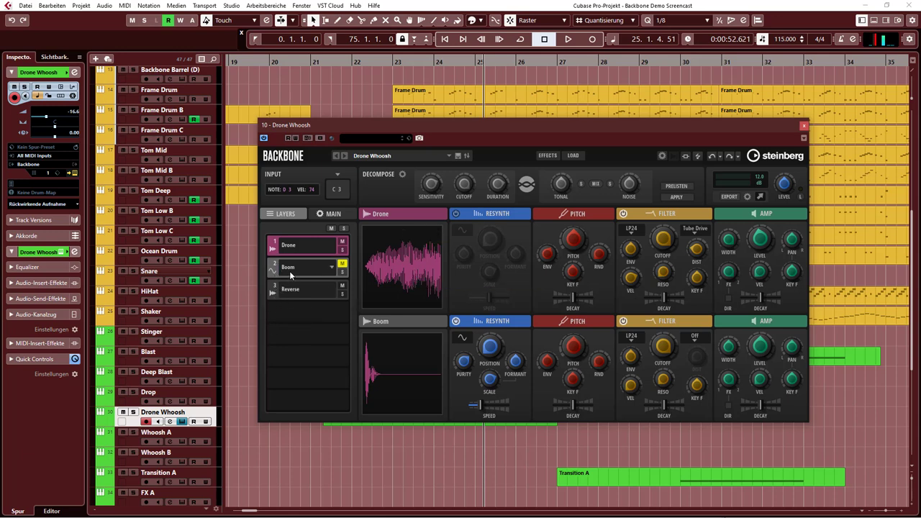
- Browse the Load Layer library for Drone Whoosh's empty fourth layer, then close it without loading anything and close Backbone
{"action": "mouse_move", "coordinate": [285, 313]}
{"action": "left_click", "coordinate": [306, 312]}
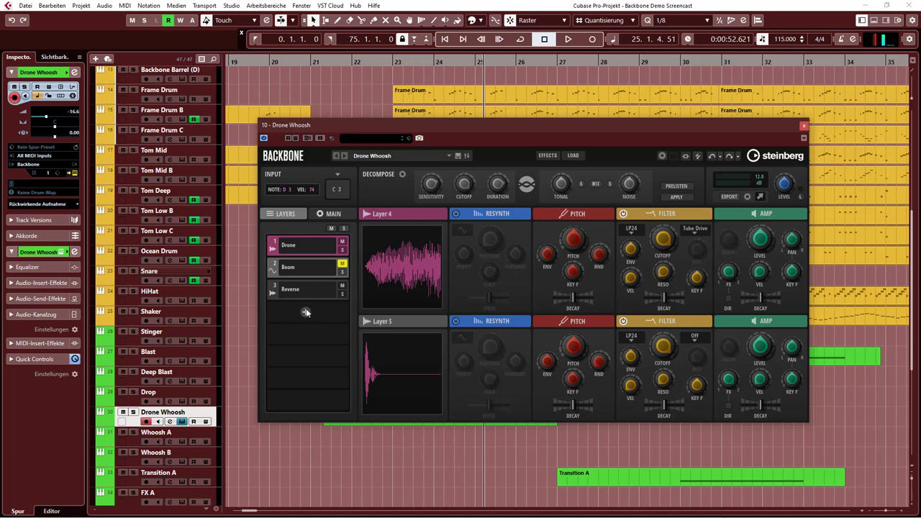
{"action": "left_click", "coordinate": [305, 311]}
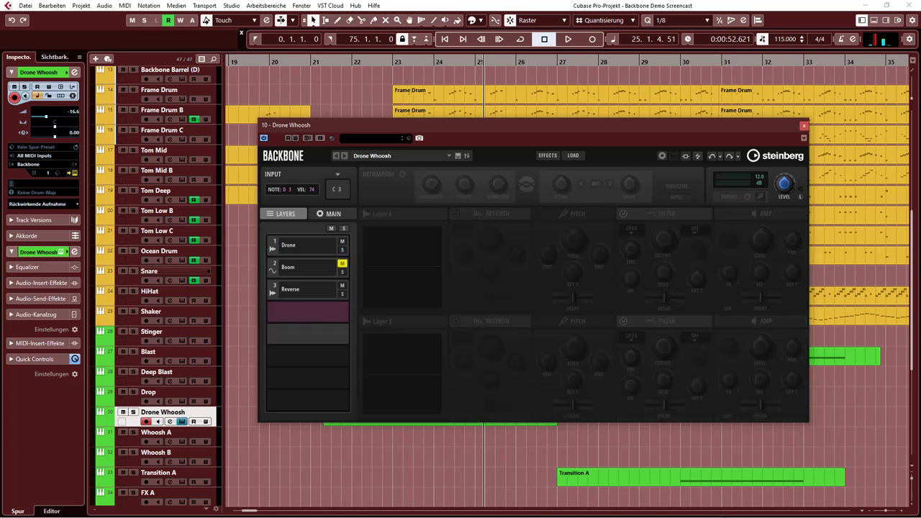
{"action": "scroll", "coordinate": [492, 357], "scroll_direction": "down", "scroll_amount": 10}
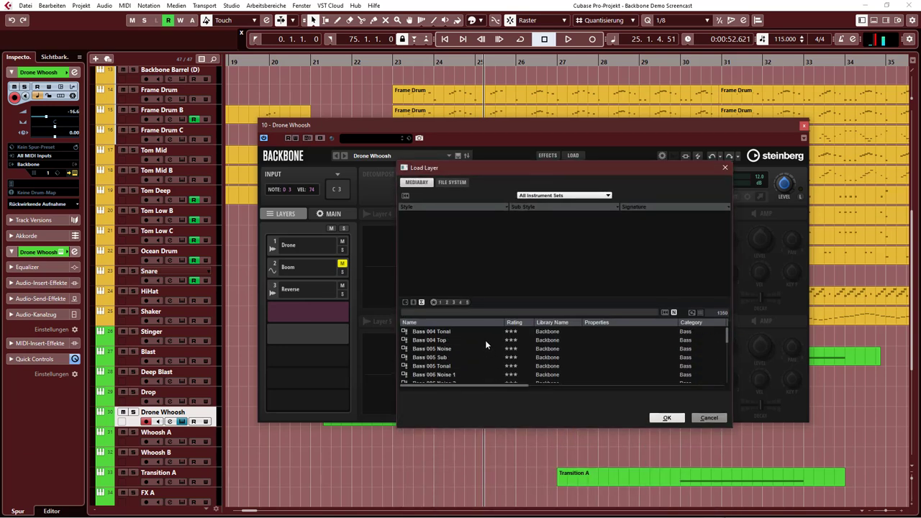
{"action": "scroll", "coordinate": [486, 354], "scroll_direction": "down", "scroll_amount": 10}
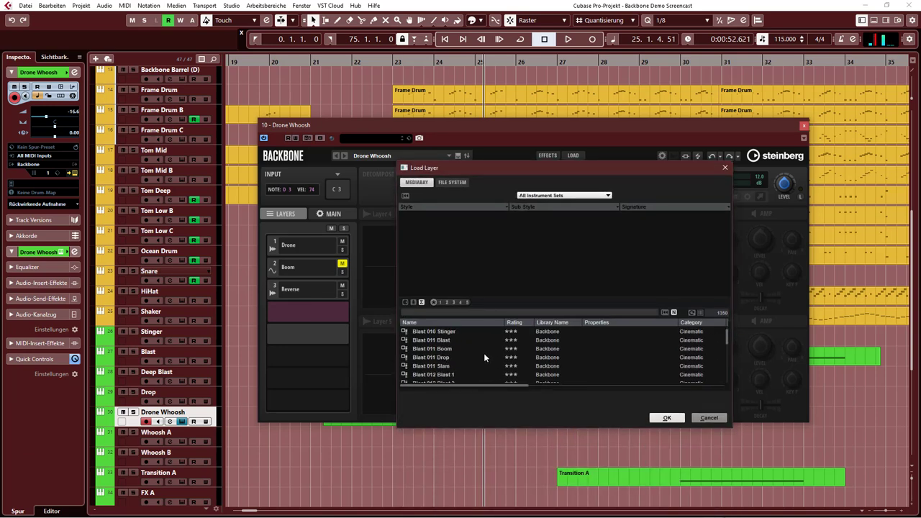
{"action": "left_click", "coordinate": [727, 168]}
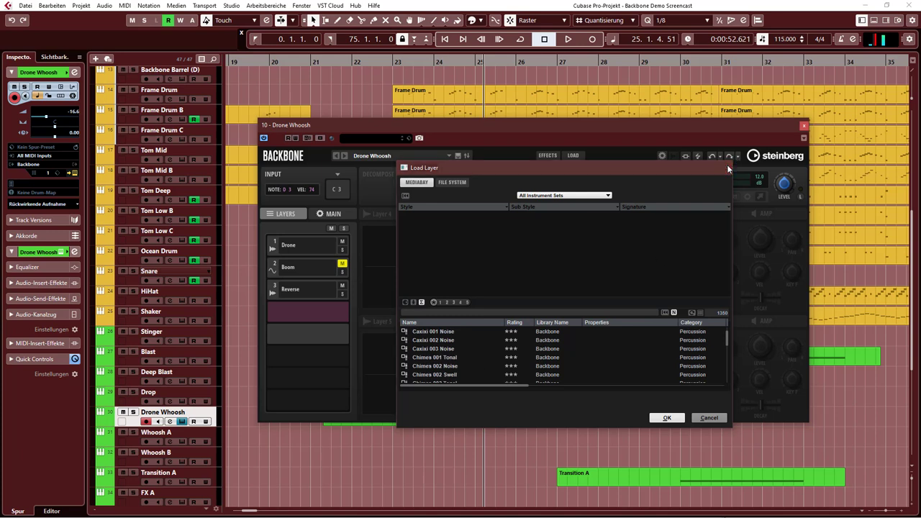
{"action": "left_click", "coordinate": [804, 127]}
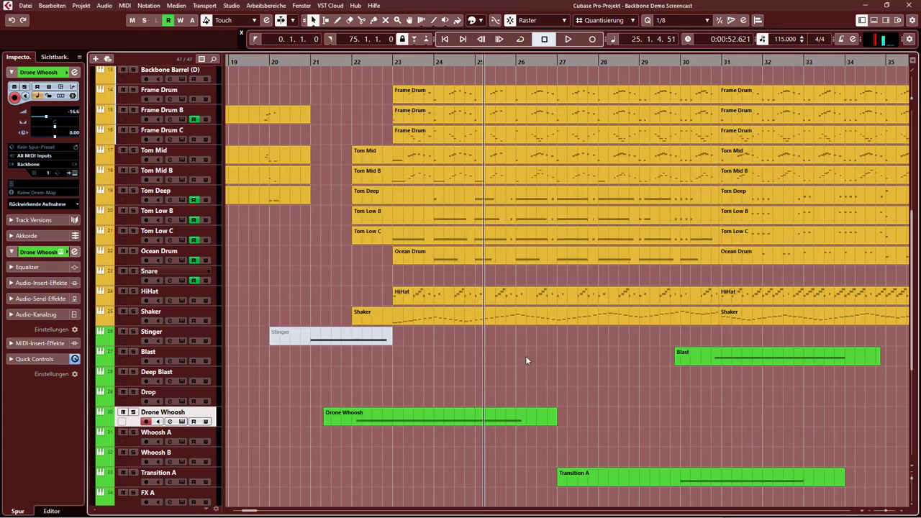
- Open the Piano track's The Grand 3 instrument, move its window clear of the arrangement, and solo Piano
{"action": "scroll", "coordinate": [279, 355], "scroll_direction": "up", "scroll_amount": 5}
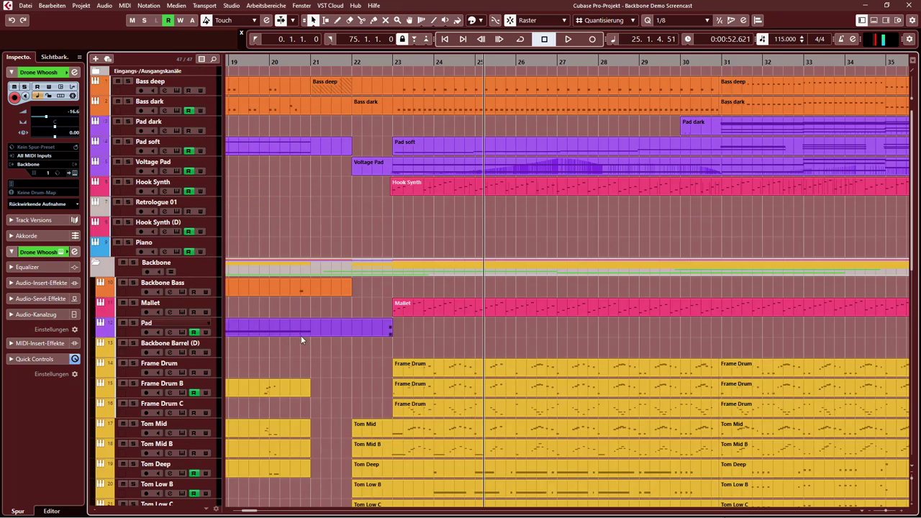
{"action": "left_click", "coordinate": [208, 243]}
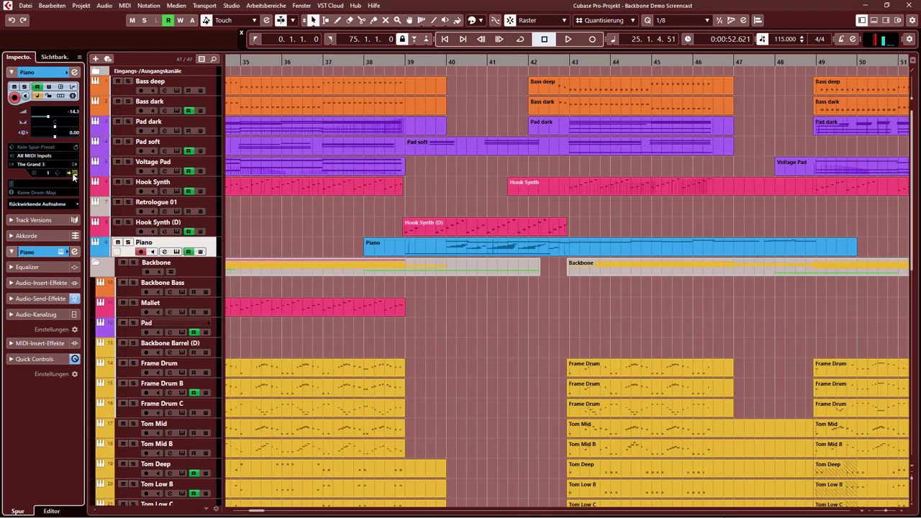
{"action": "left_click", "coordinate": [73, 174]}
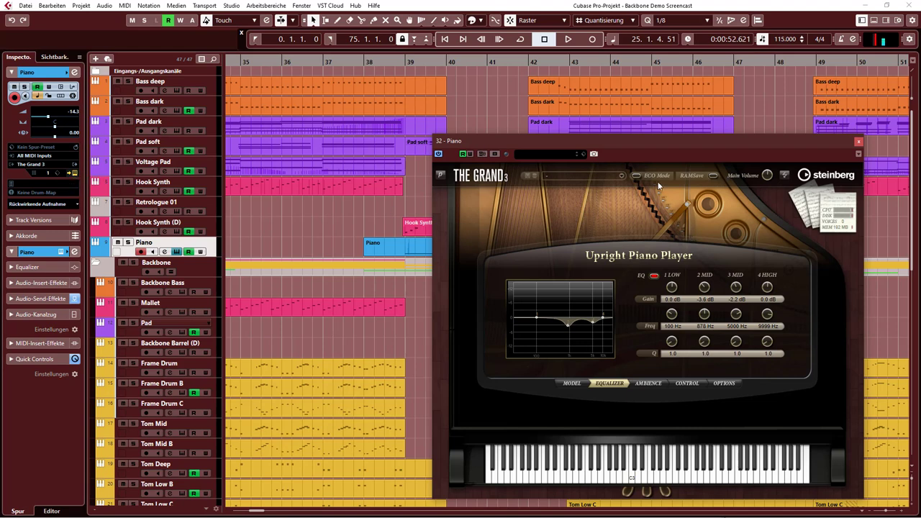
{"action": "left_click_drag", "start_coordinate": [672, 137], "coordinate": [726, 36]}
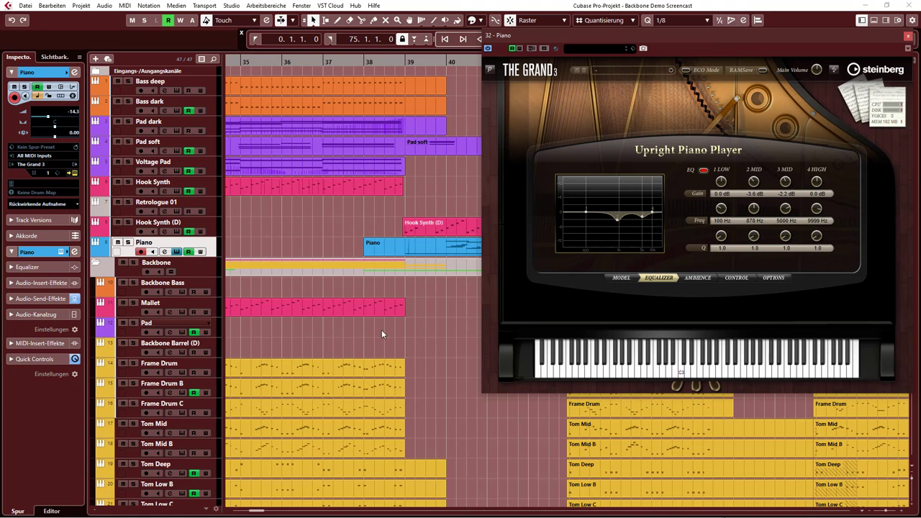
{"action": "left_click", "coordinate": [128, 243]}
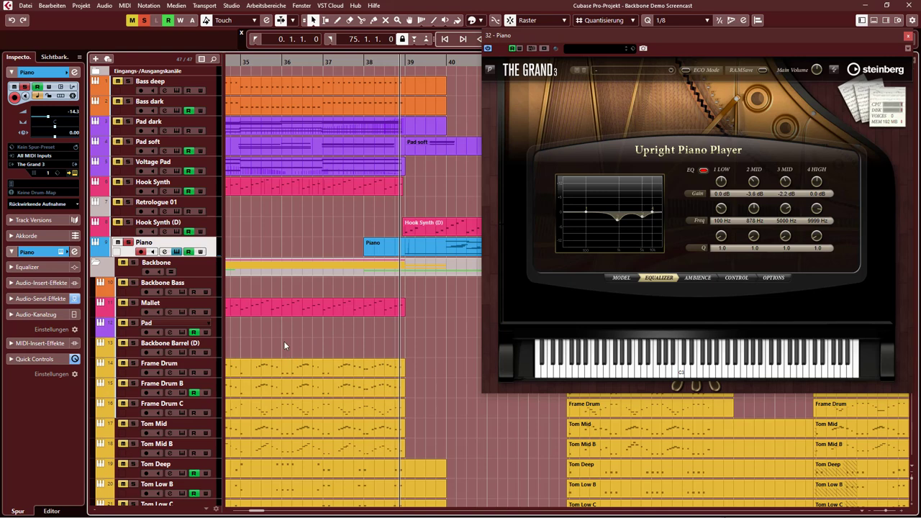
- Select the Hall Piano effect channel and mute it to audition the piano without its hall reverb
{"action": "scroll", "coordinate": [281, 331], "scroll_direction": "down", "scroll_amount": 10}
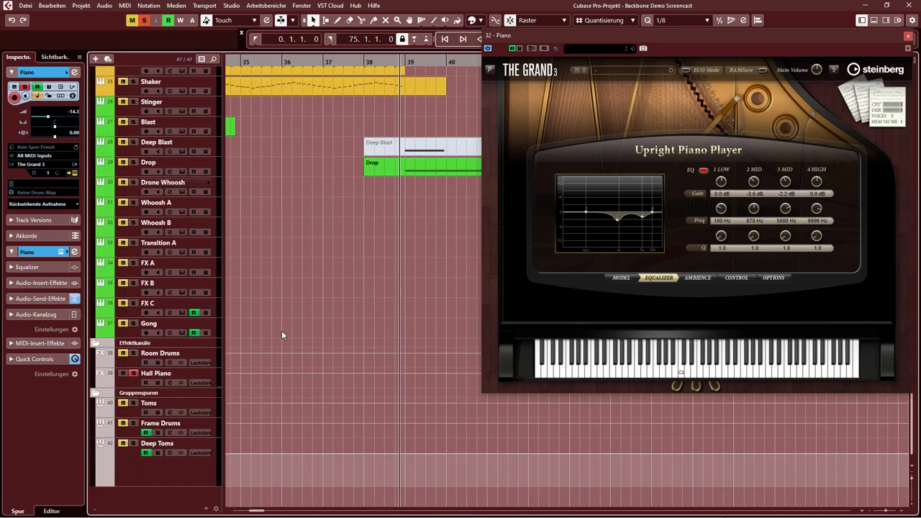
{"action": "left_click", "coordinate": [196, 368]}
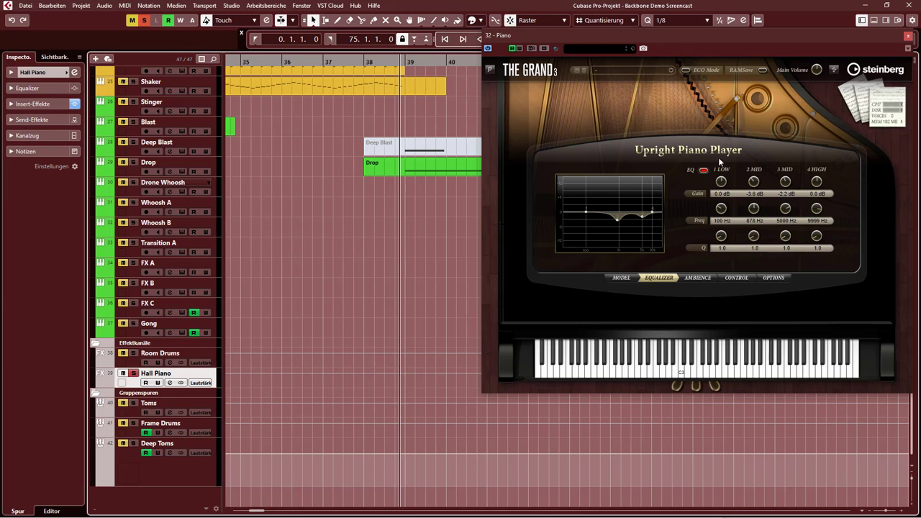
{"action": "left_click", "coordinate": [123, 373]}
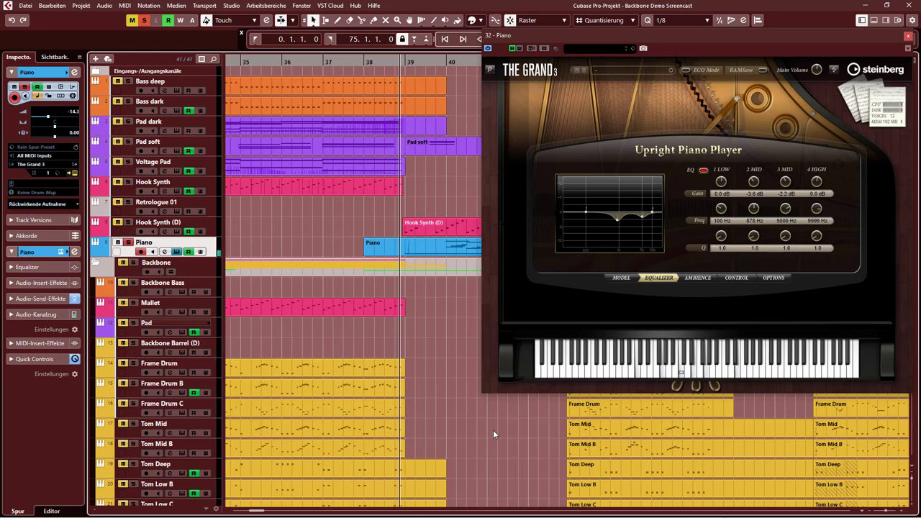
- Solo the Hall Piano effect channel again so the reverb is audible, and select it
{"action": "scroll", "coordinate": [453, 413], "scroll_direction": "down", "scroll_amount": 12}
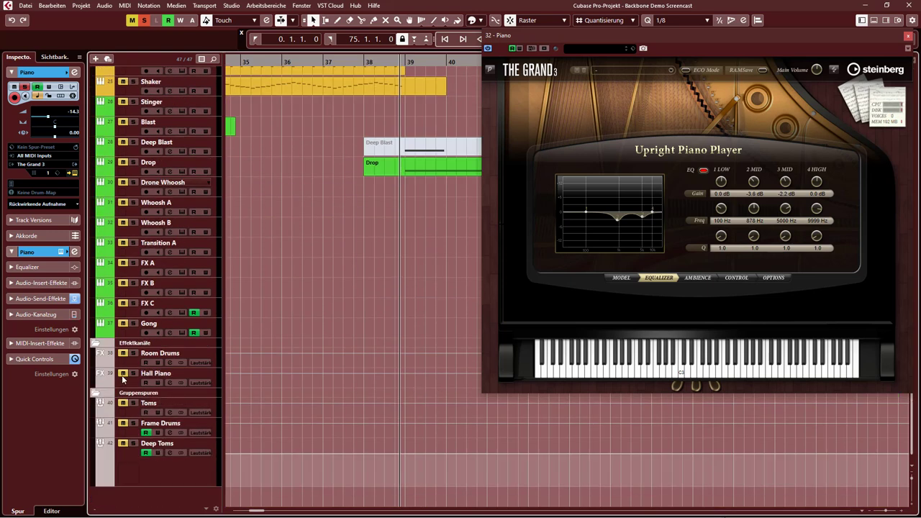
{"action": "left_click", "coordinate": [133, 373]}
{"action": "left_click", "coordinate": [176, 371]}
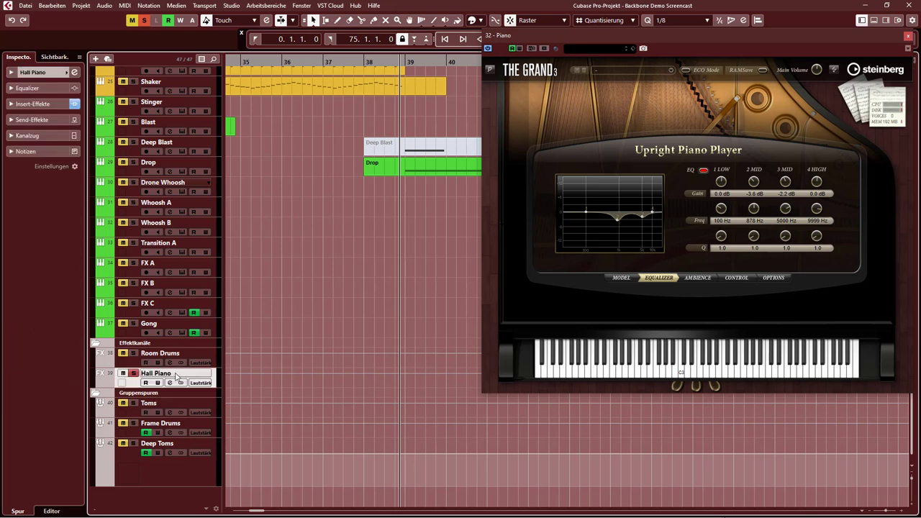
{"action": "left_click", "coordinate": [172, 382]}
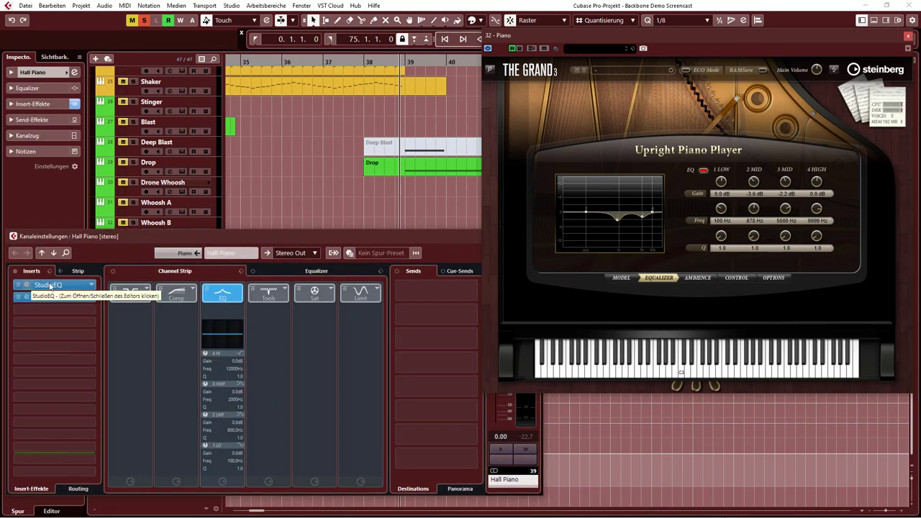
{"action": "left_click", "coordinate": [32, 285]}
{"action": "mouse_move", "coordinate": [333, 42]}
{"action": "left_mouse_down"}
{"action": "mouse_move", "coordinate": [323, 58]}
{"action": "mouse_move", "coordinate": [344, 47]}
{"action": "left_mouse_up"}
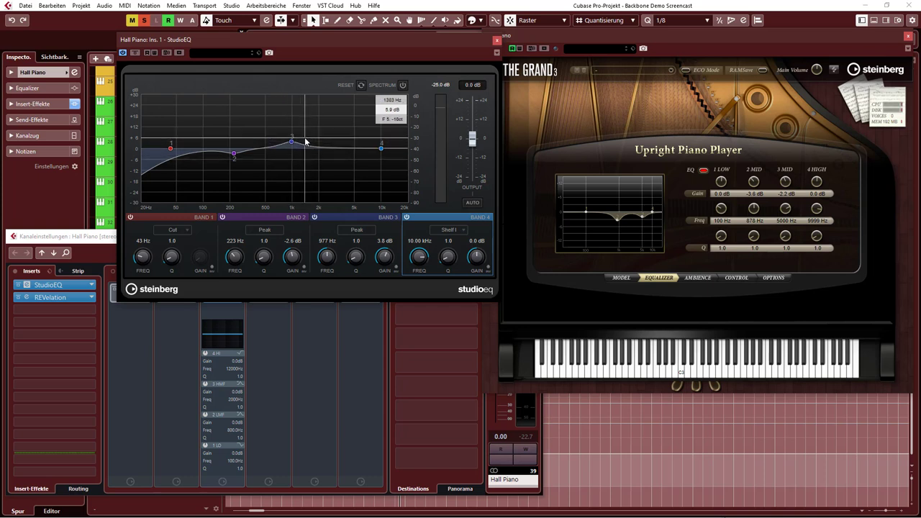
{"action": "left_click", "coordinate": [495, 41]}
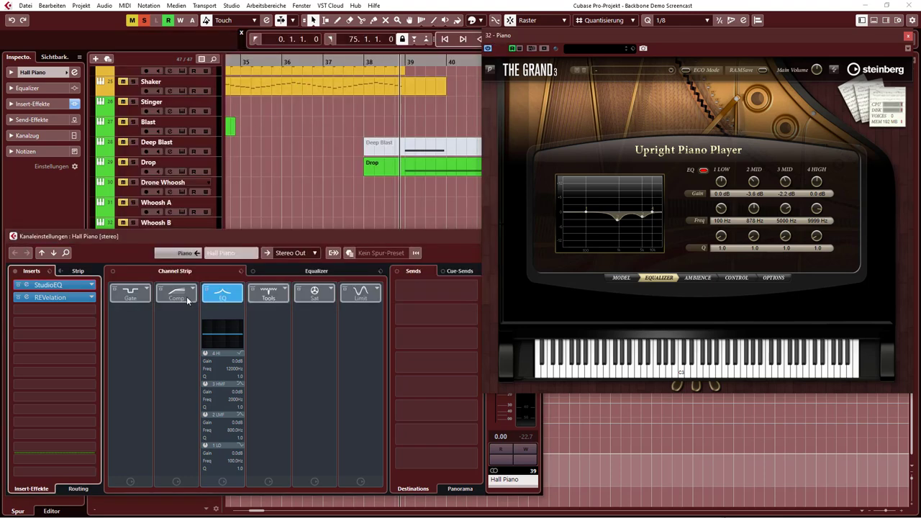
- Open Hall Piano's REVelation insert to examine its reverb settings, including the early reflections/tail mix, then close the effect's editor
{"action": "left_click", "coordinate": [24, 298]}
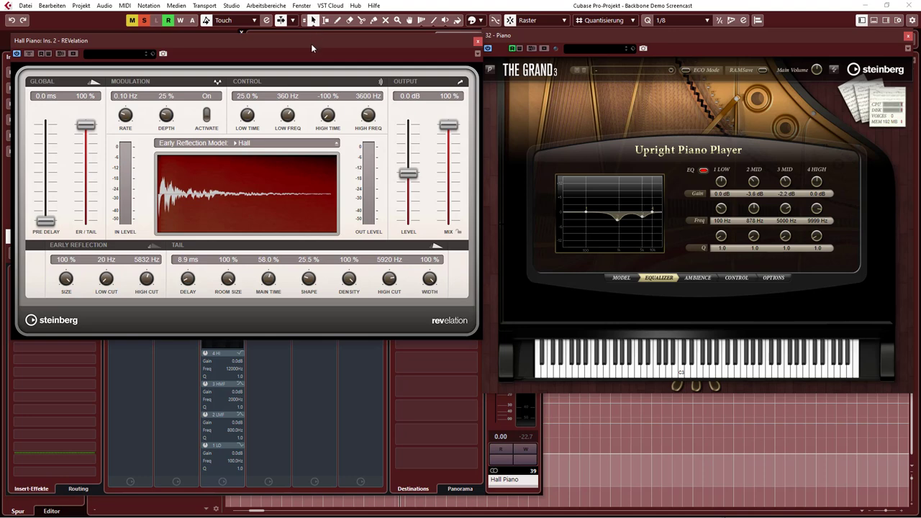
{"action": "left_click_drag", "start_coordinate": [310, 43], "coordinate": [316, 24]}
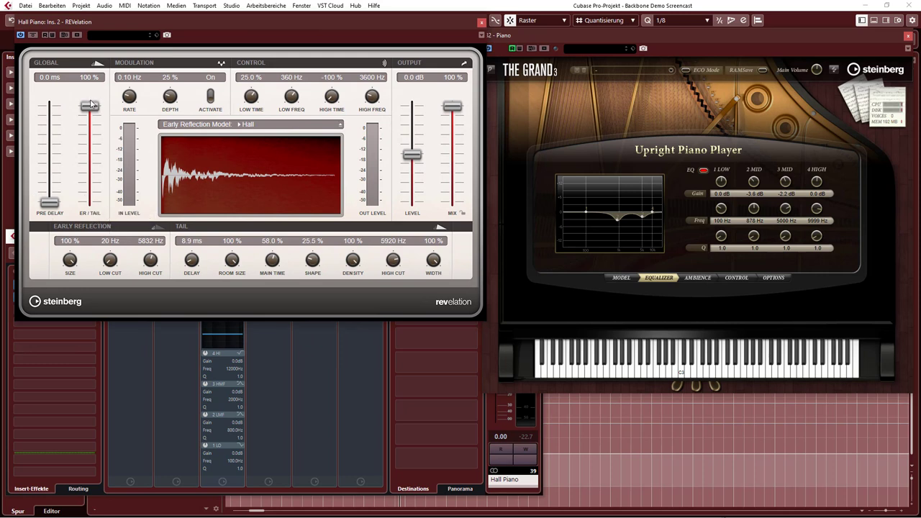
{"action": "mouse_move", "coordinate": [91, 104]}
{"action": "left_mouse_down"}
{"action": "mouse_move", "coordinate": [90, 136]}
{"action": "mouse_move", "coordinate": [90, 105]}
{"action": "left_mouse_up"}
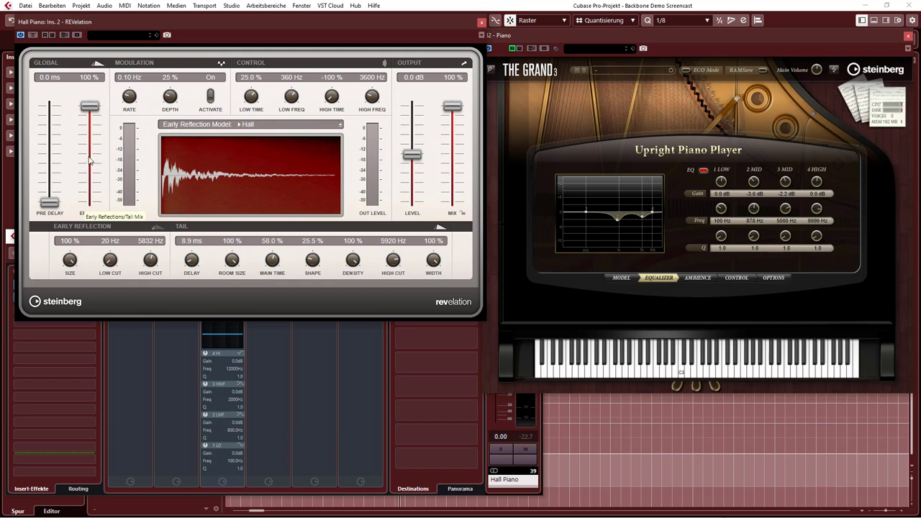
{"action": "left_click", "coordinate": [481, 22]}
- Close The Grand 3 and the Hall Piano channel settings, then turn off the Piano track's solo
{"action": "left_click", "coordinate": [906, 37]}
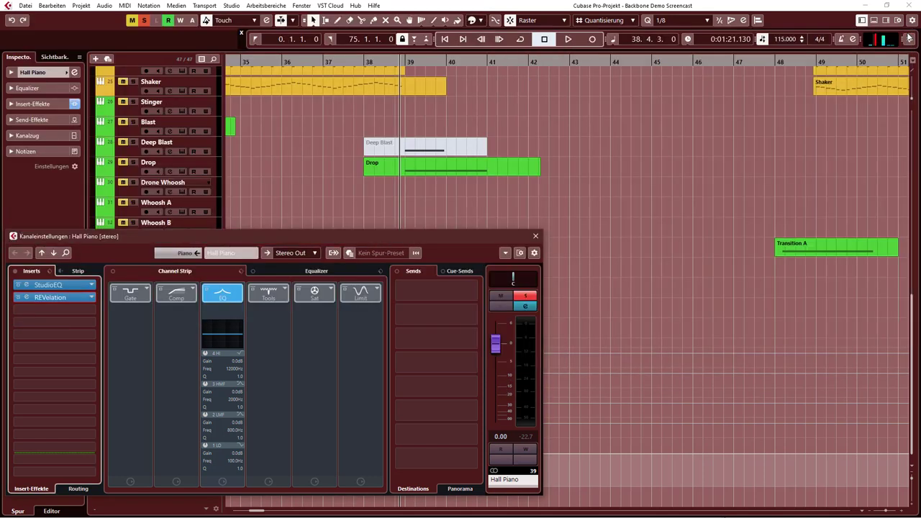
{"action": "left_click", "coordinate": [535, 238]}
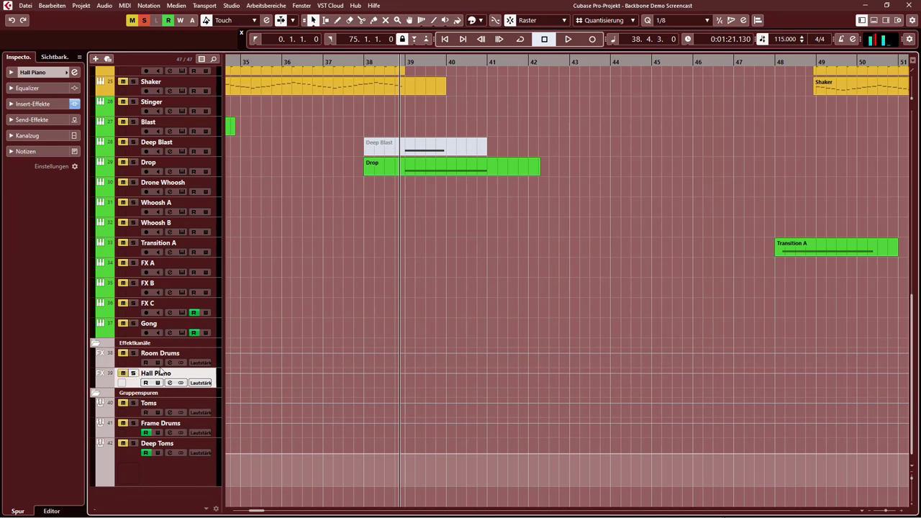
{"action": "scroll", "coordinate": [269, 236], "scroll_direction": "up", "scroll_amount": 15}
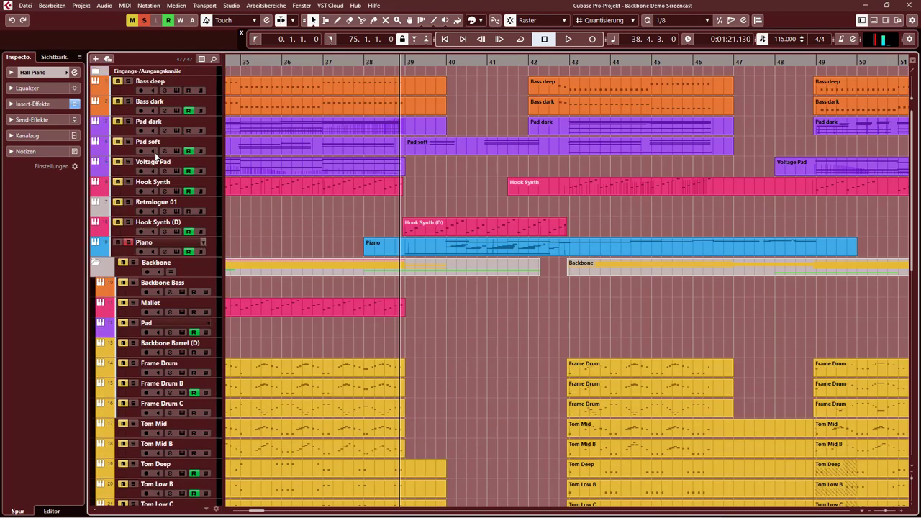
{"action": "left_click", "coordinate": [127, 242]}
{"action": "left_click", "coordinate": [166, 243]}
- Play the piano passage with all tracks from bar 38 to bar 43, then stop playback
{"action": "key", "text": "space"}
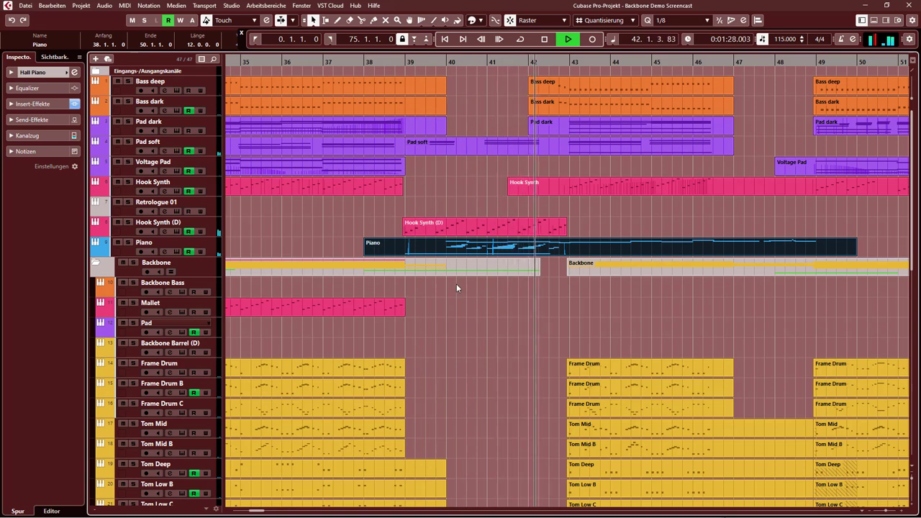
{"action": "left_click", "coordinate": [474, 289]}
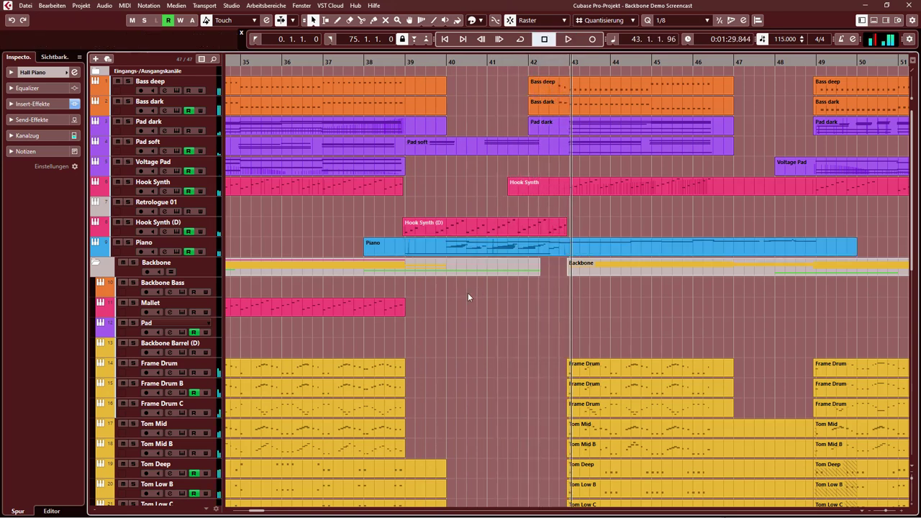
{"action": "key", "text": "space"}
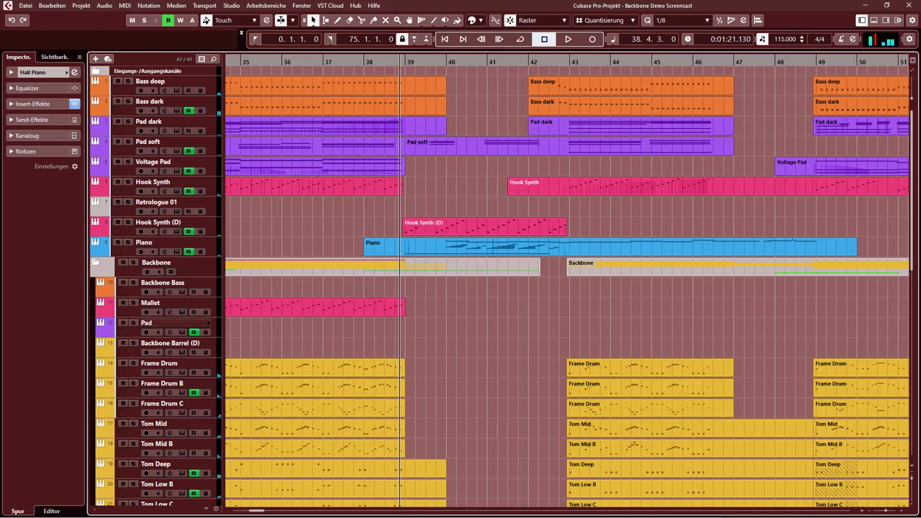